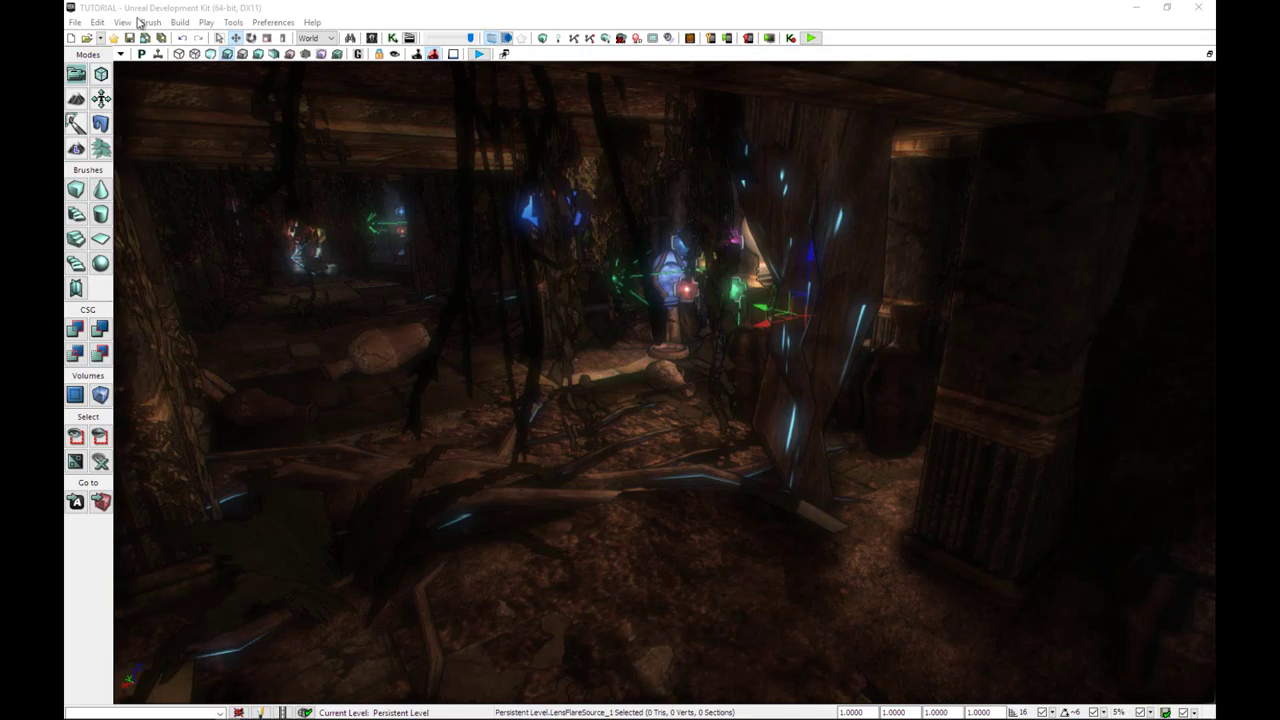
Save the current level under the file name TUTORIAL.udk in the Labyrinth folder, replacing the existing file
click(74, 22)
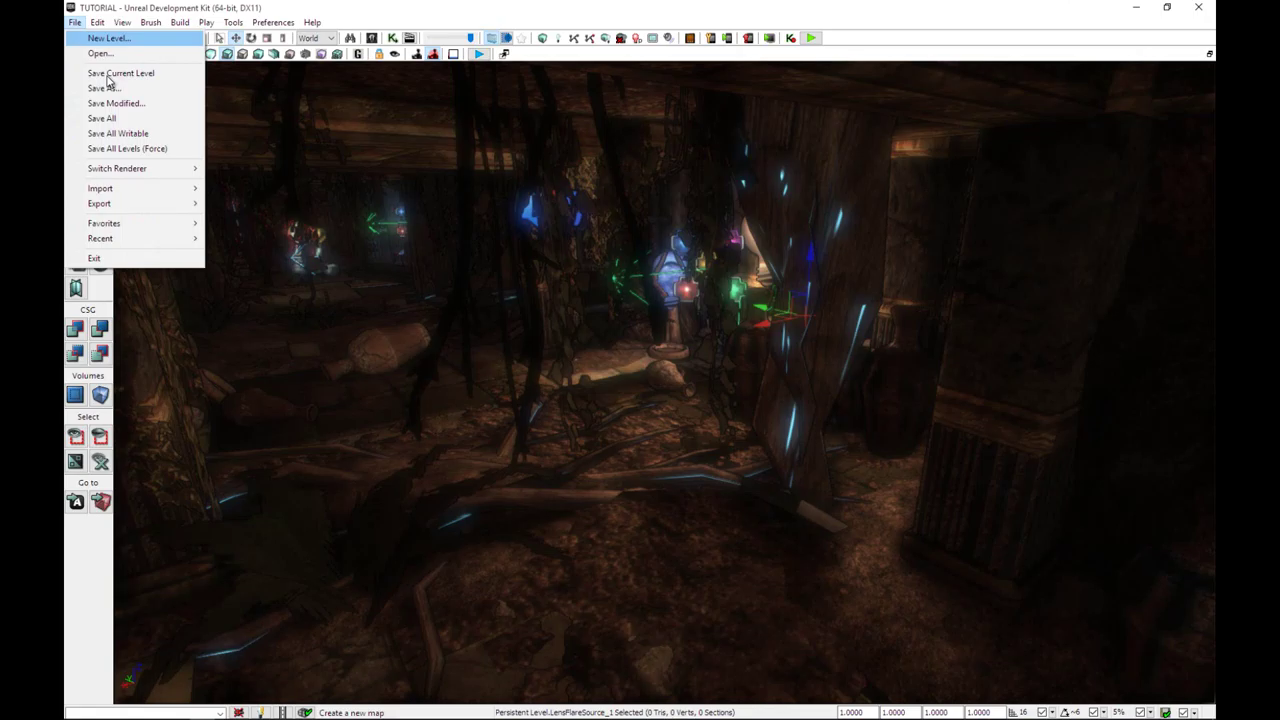
click(105, 89)
click(244, 270)
scroll(258, 284, down, 6)
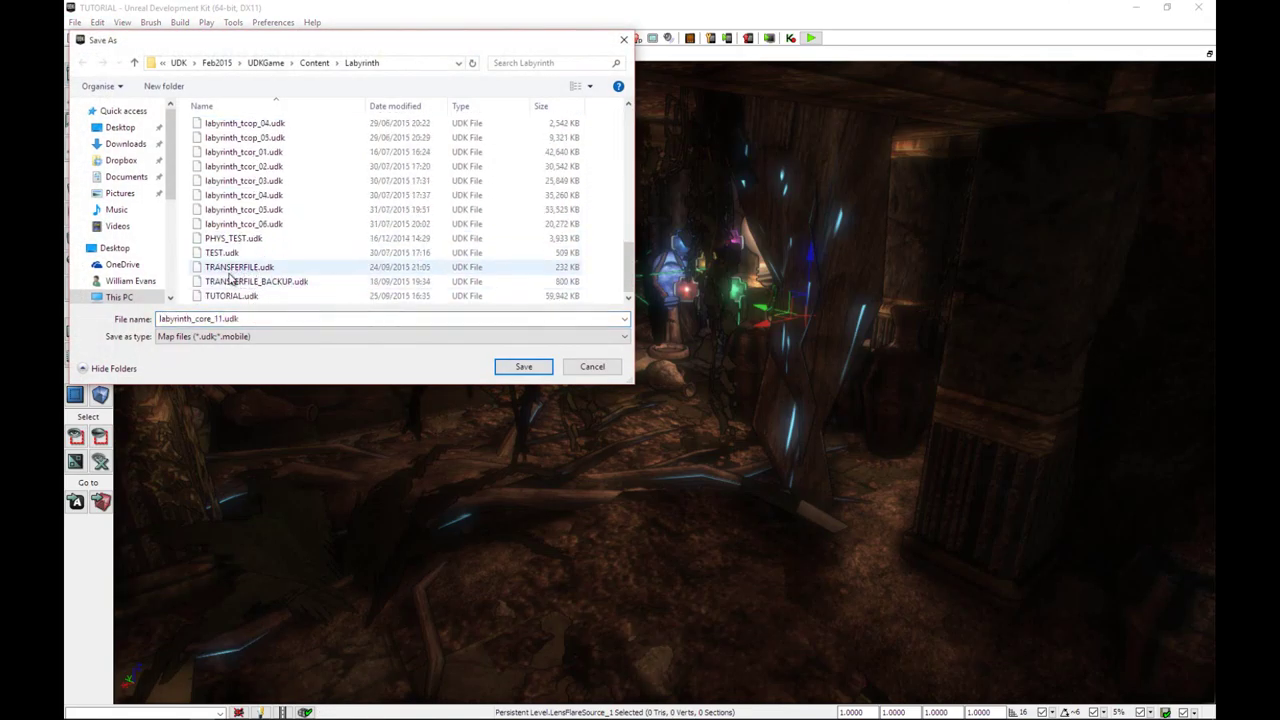
click(230, 296)
click(243, 268)
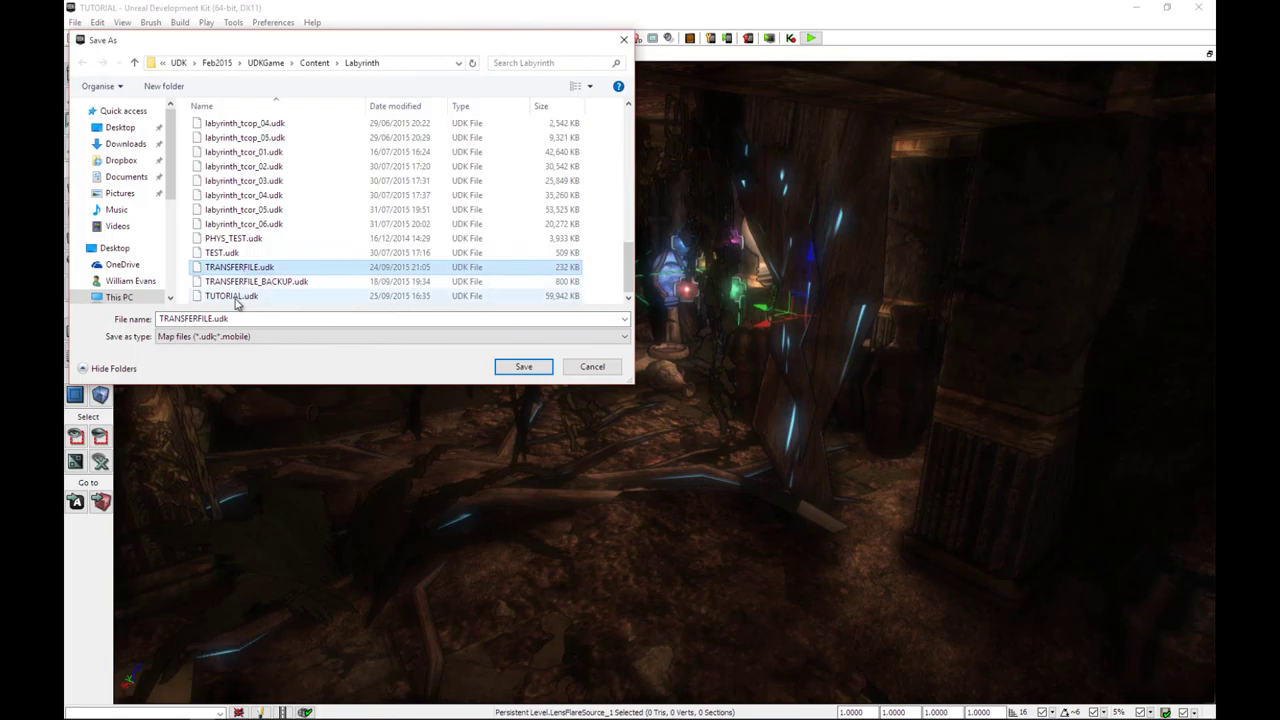
double_click(236, 299)
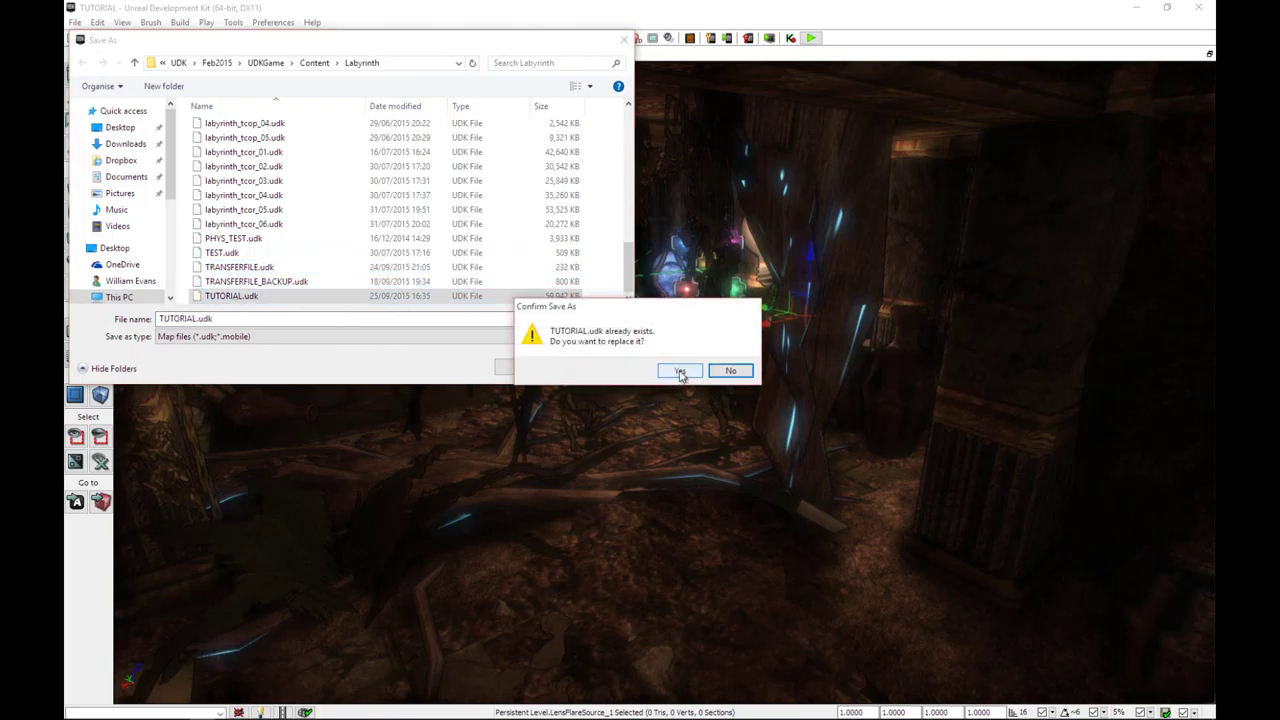
click(682, 372)
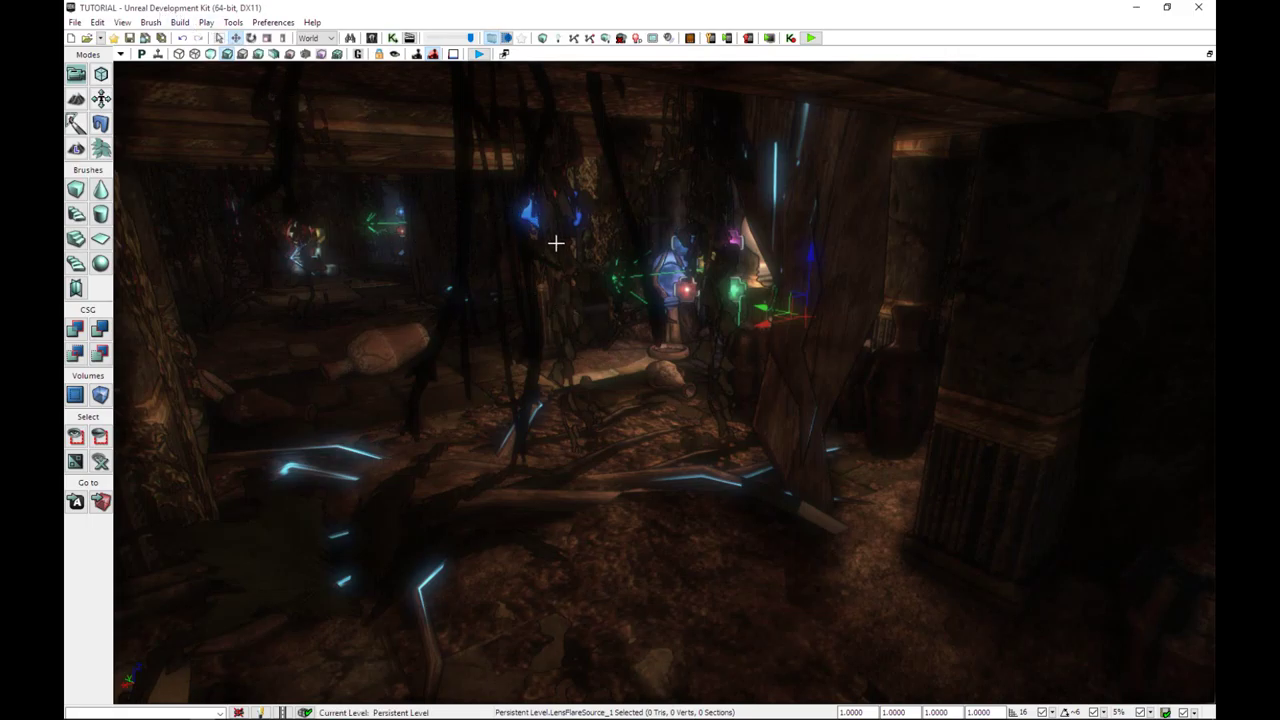
click(122, 22)
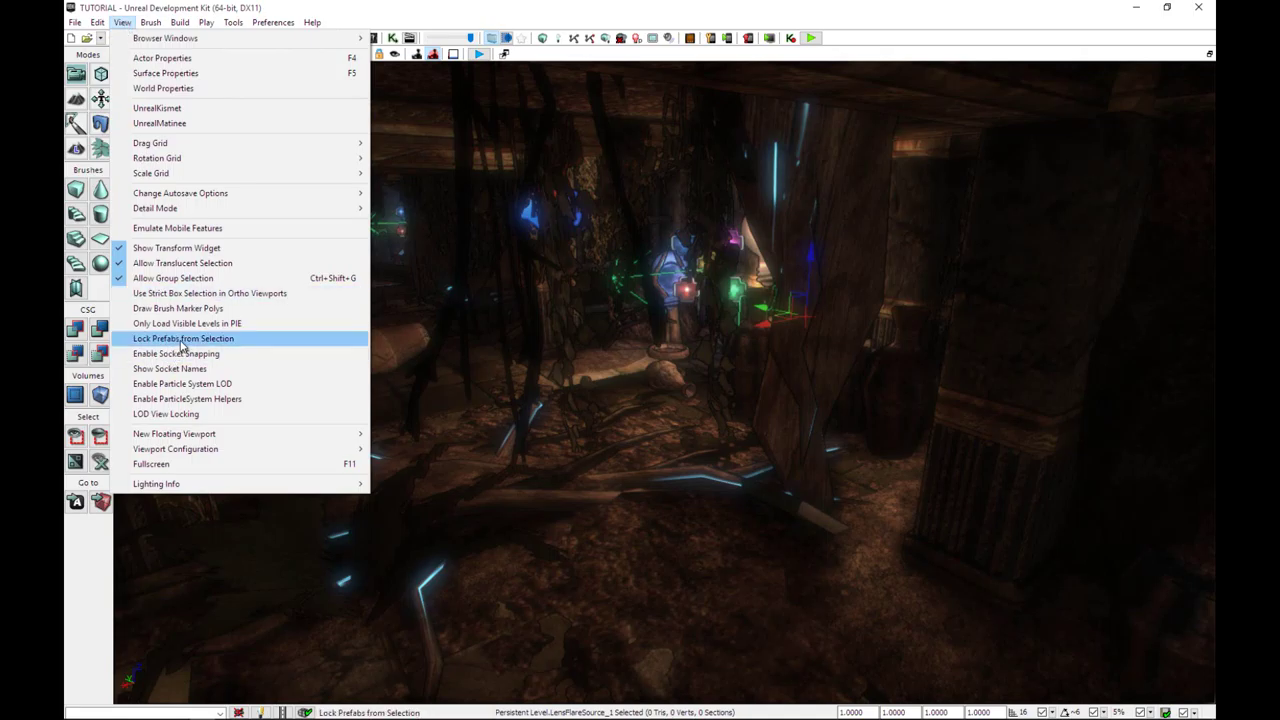
click(728, 319)
mouse_move(700, 334)
right_down()
mouse_move(723, 346)
mouse_move(683, 335)
mouse_move(694, 326)
right_up()
right_drag(652, 289, 628, 321)
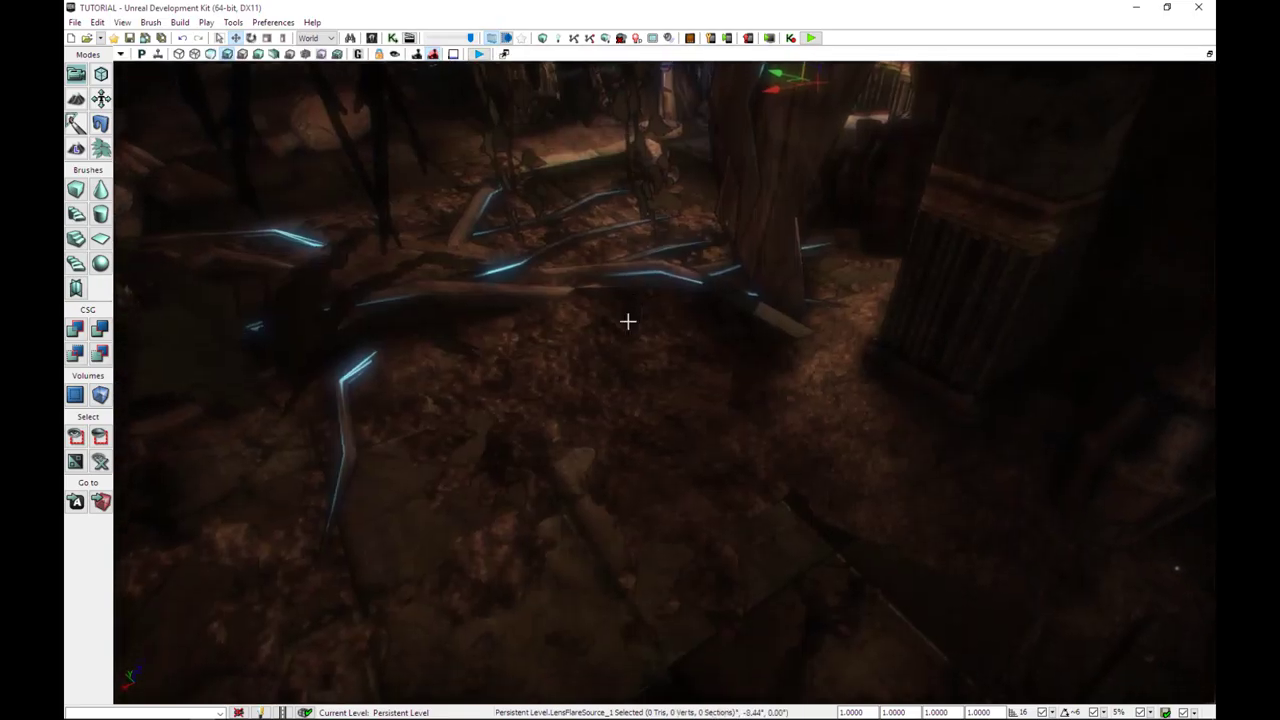
Clear the type filter in the Scene actor list and select every actor in the persistent level
click(371, 38)
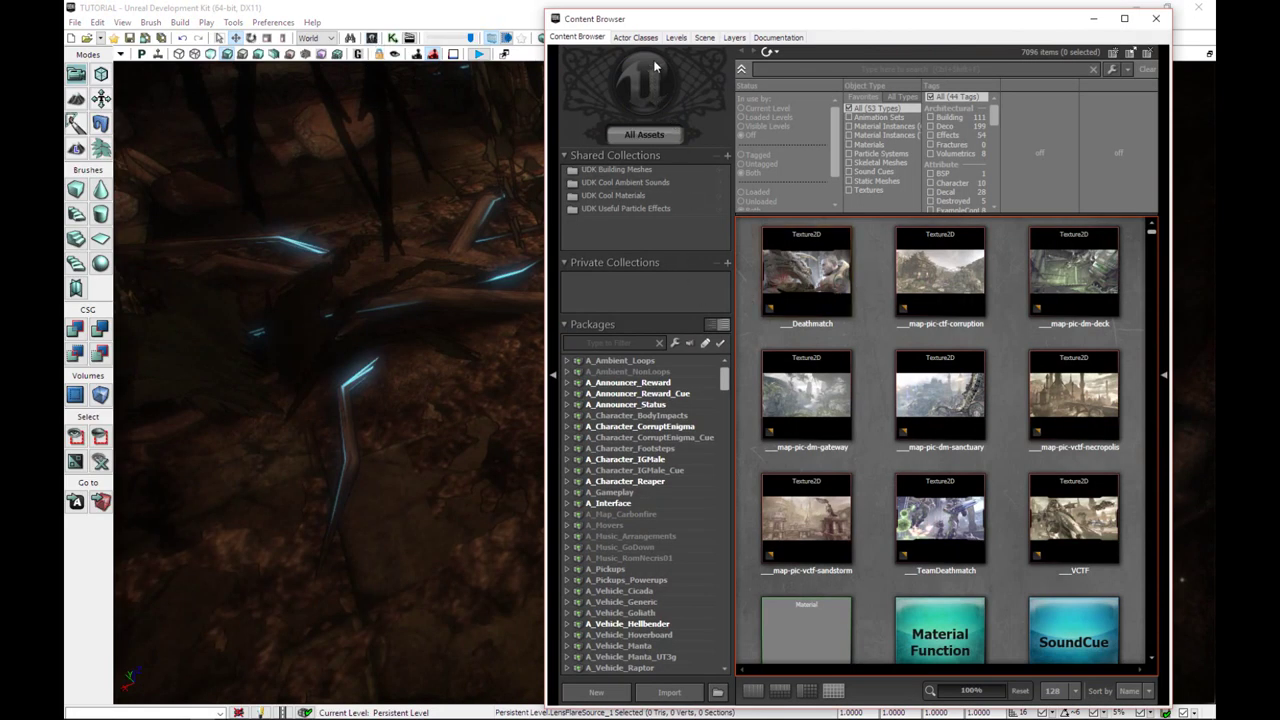
click(704, 37)
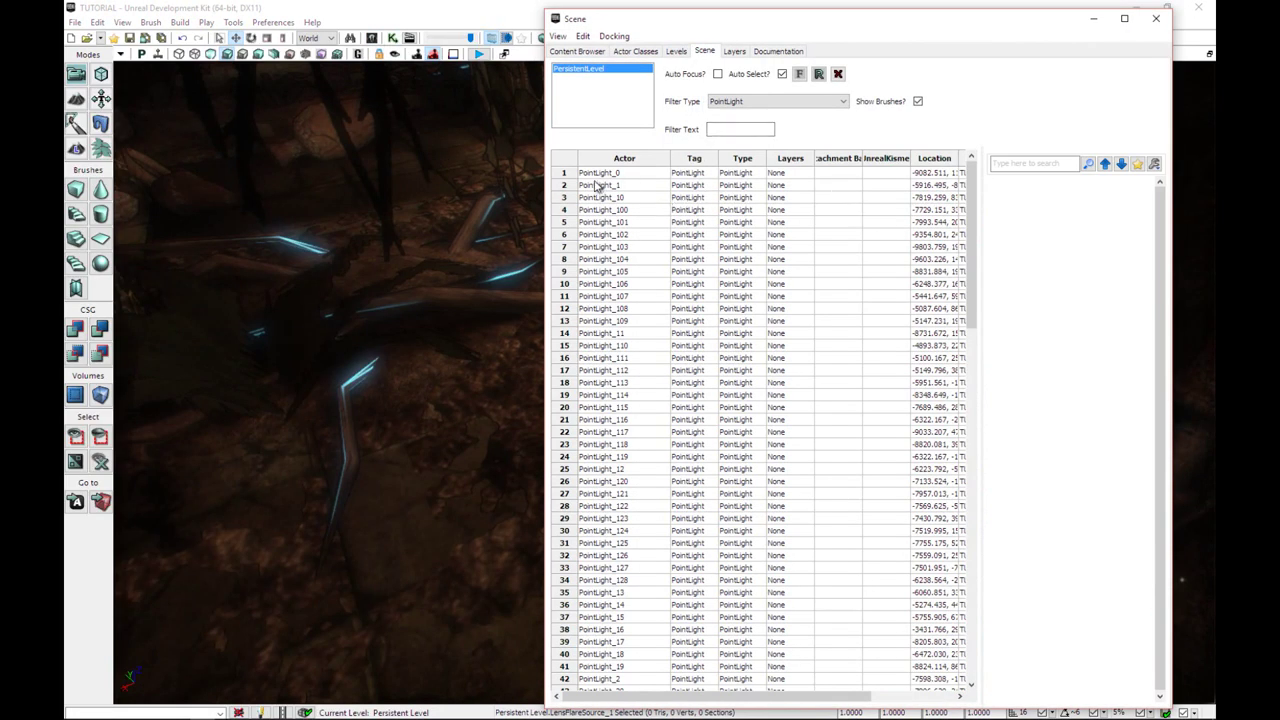
click(797, 102)
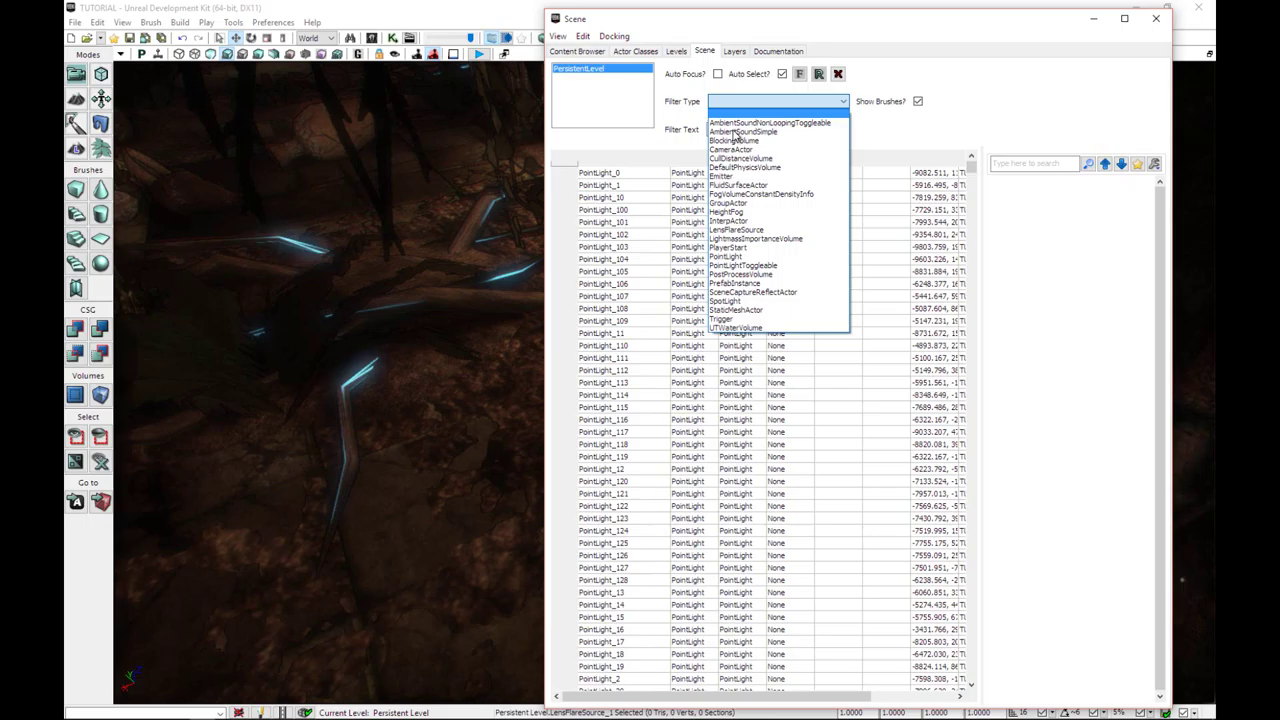
click(735, 131)
click(623, 175)
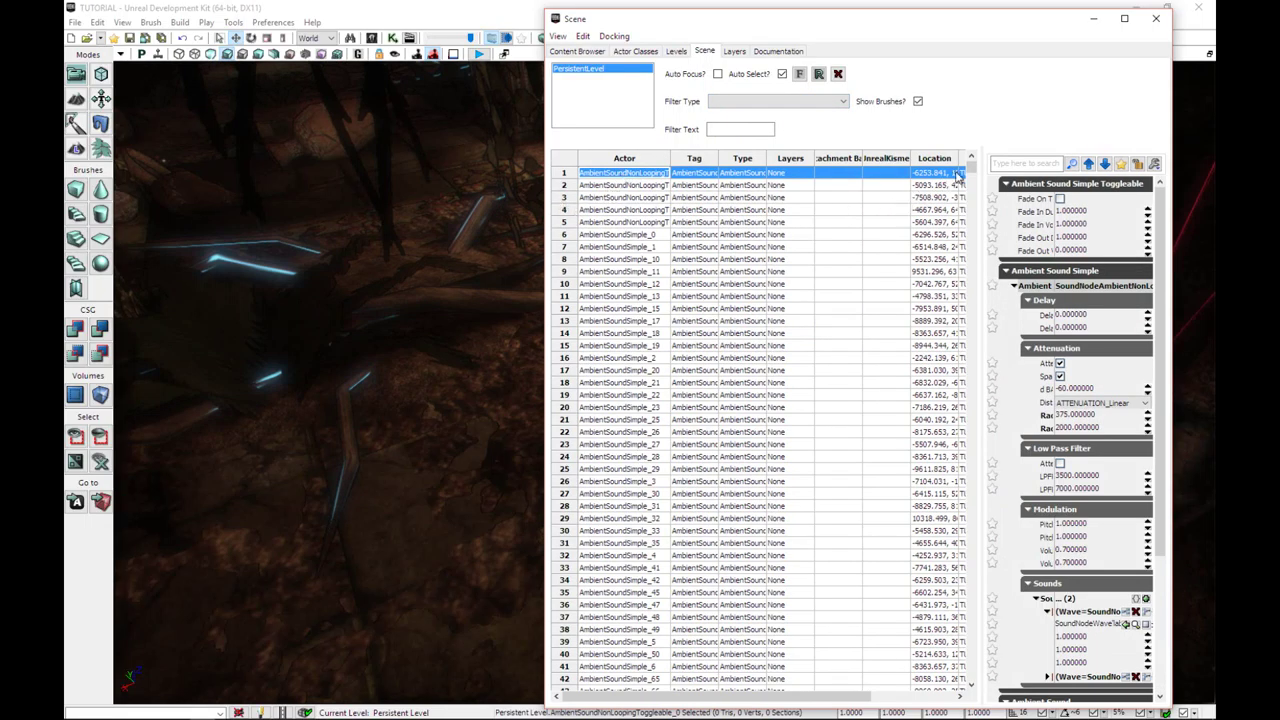
drag(971, 170, 965, 678)
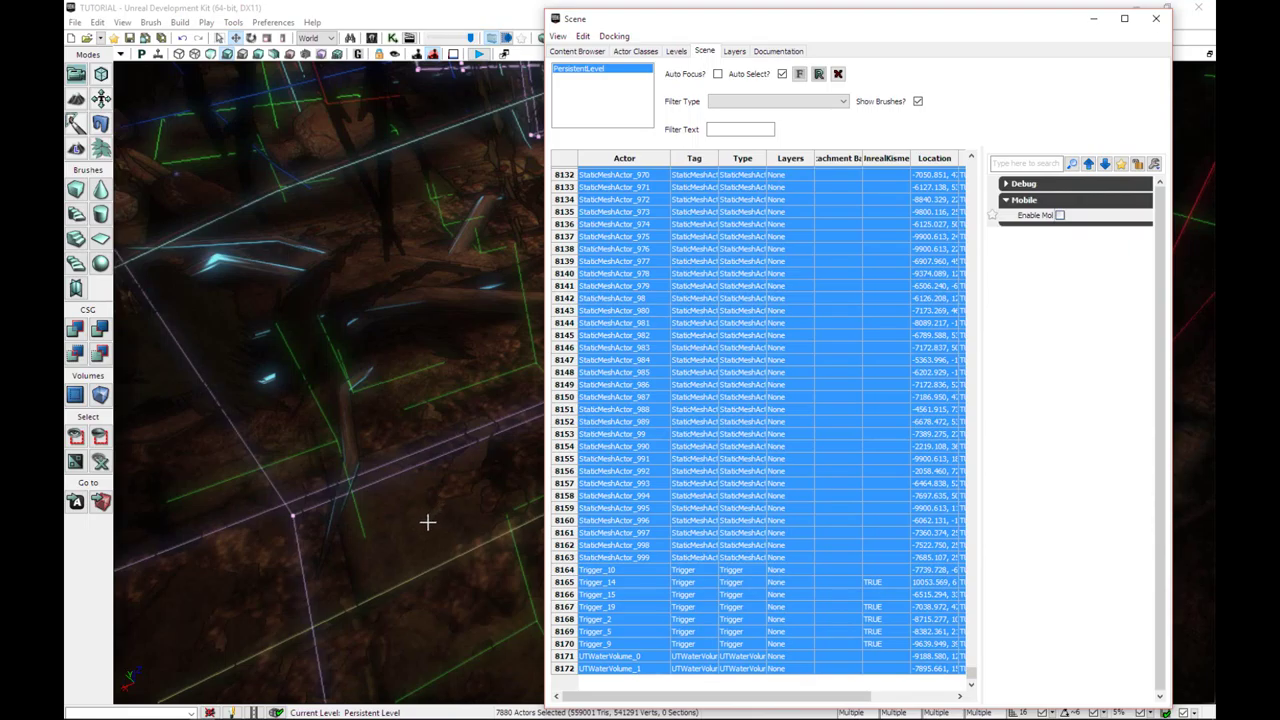
Ungroup all the selected actors, accepting their deselection, and close the Scene window
right_drag(428, 523, 428, 494)
right_click(427, 490)
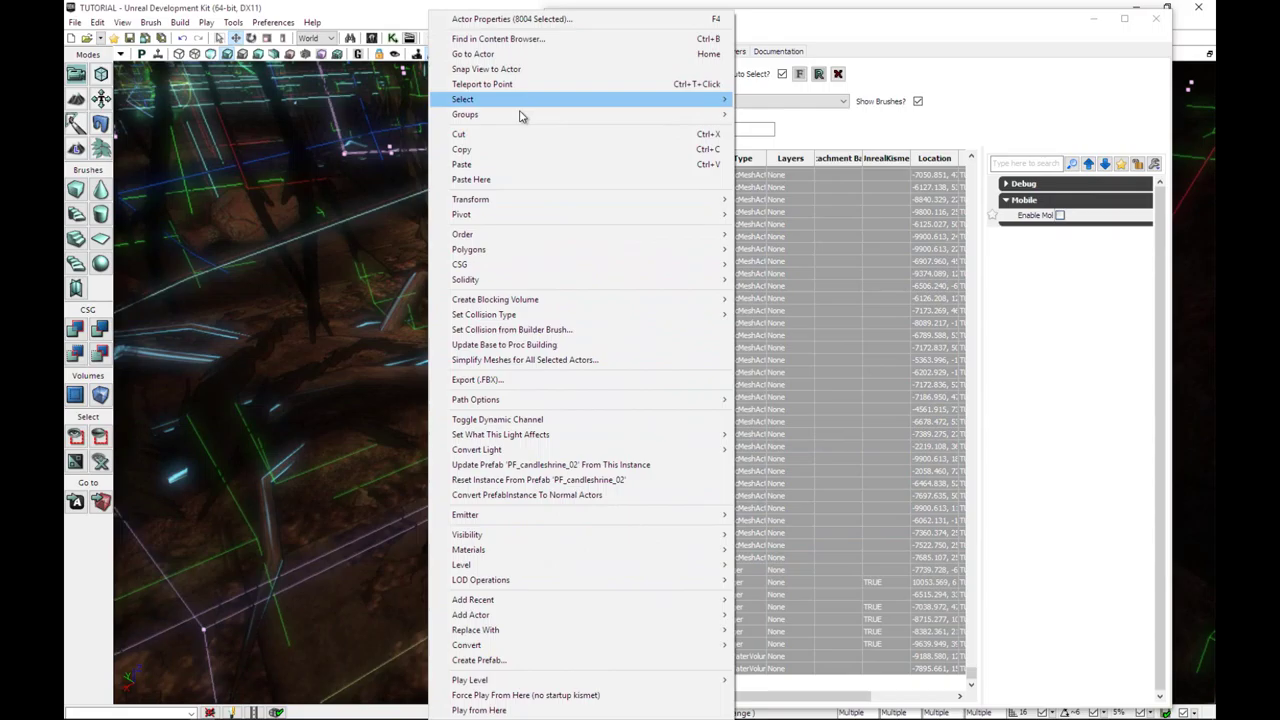
mouse_move(520, 116)
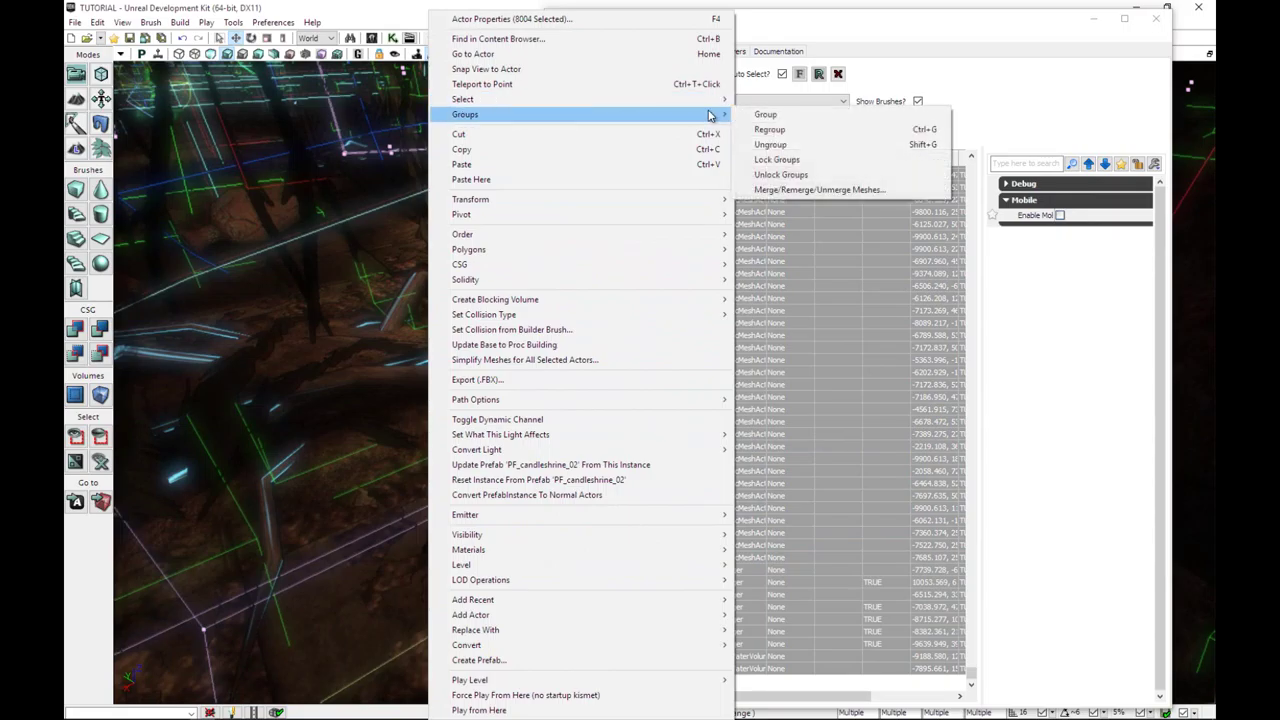
click(829, 153)
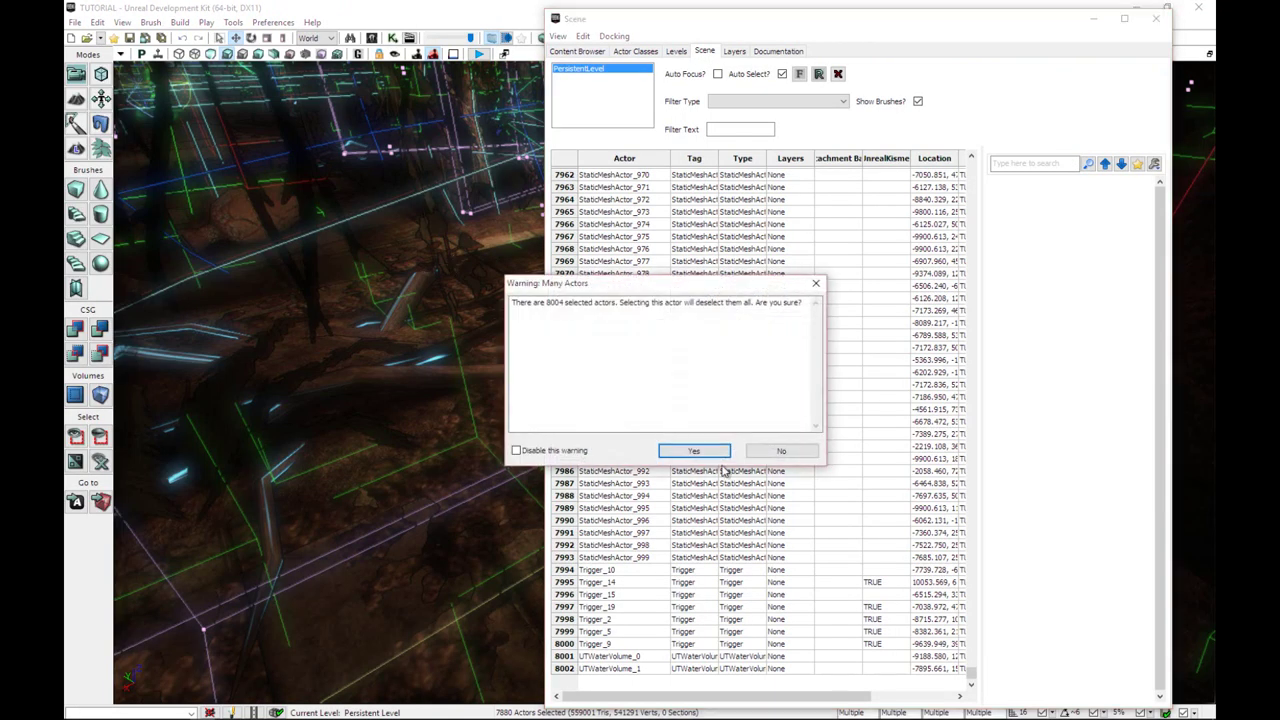
click(721, 451)
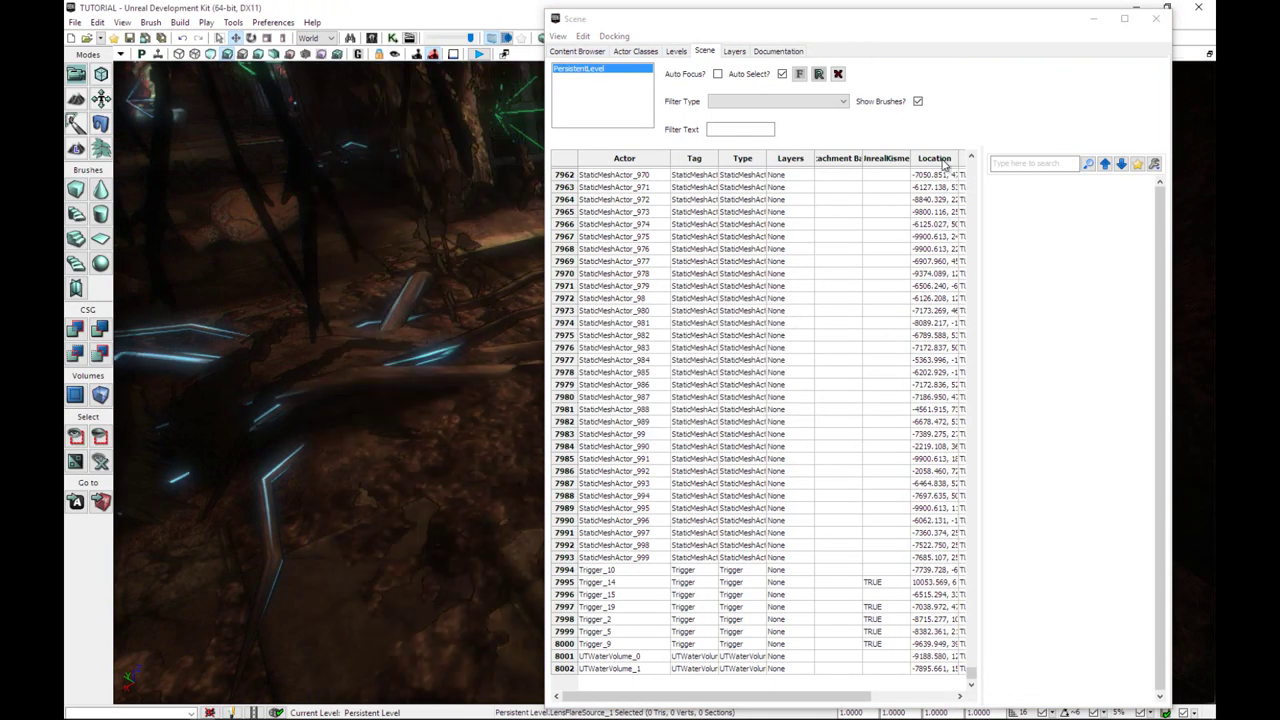
click(1155, 18)
right_drag(634, 268, 385, 72)
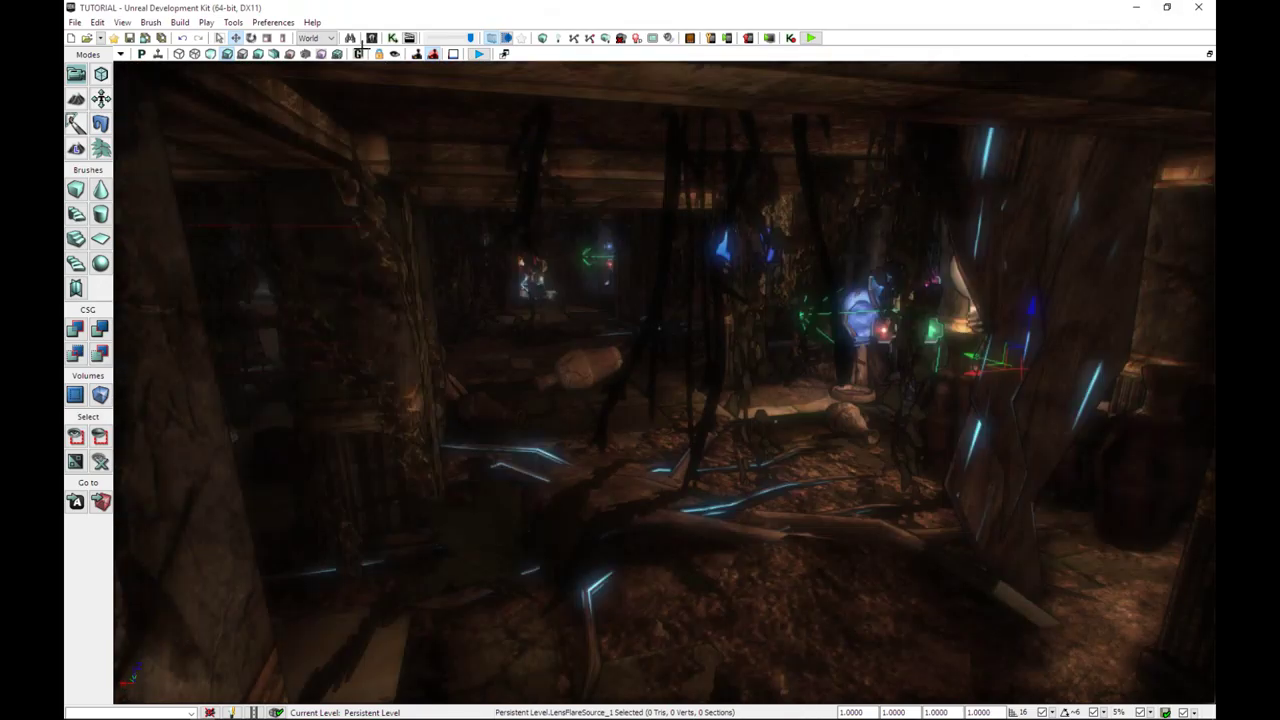
Save all changes to the TUTORIAL level
click(74, 22)
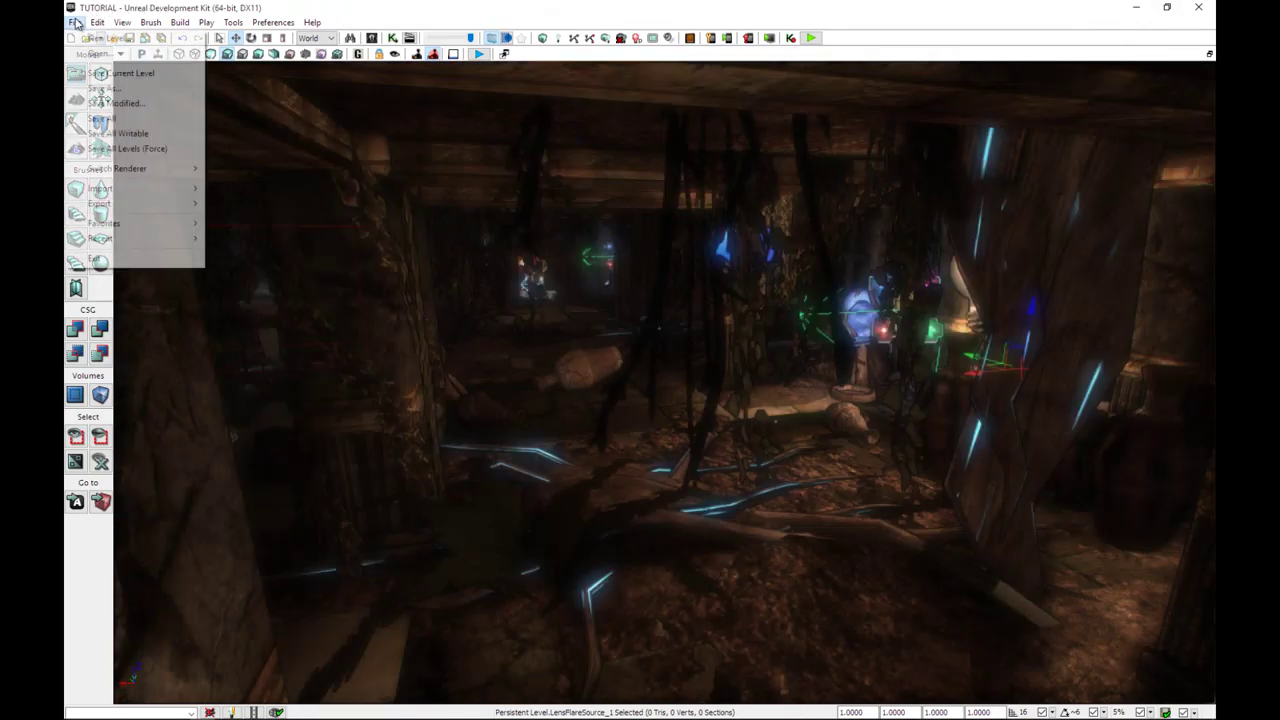
click(129, 117)
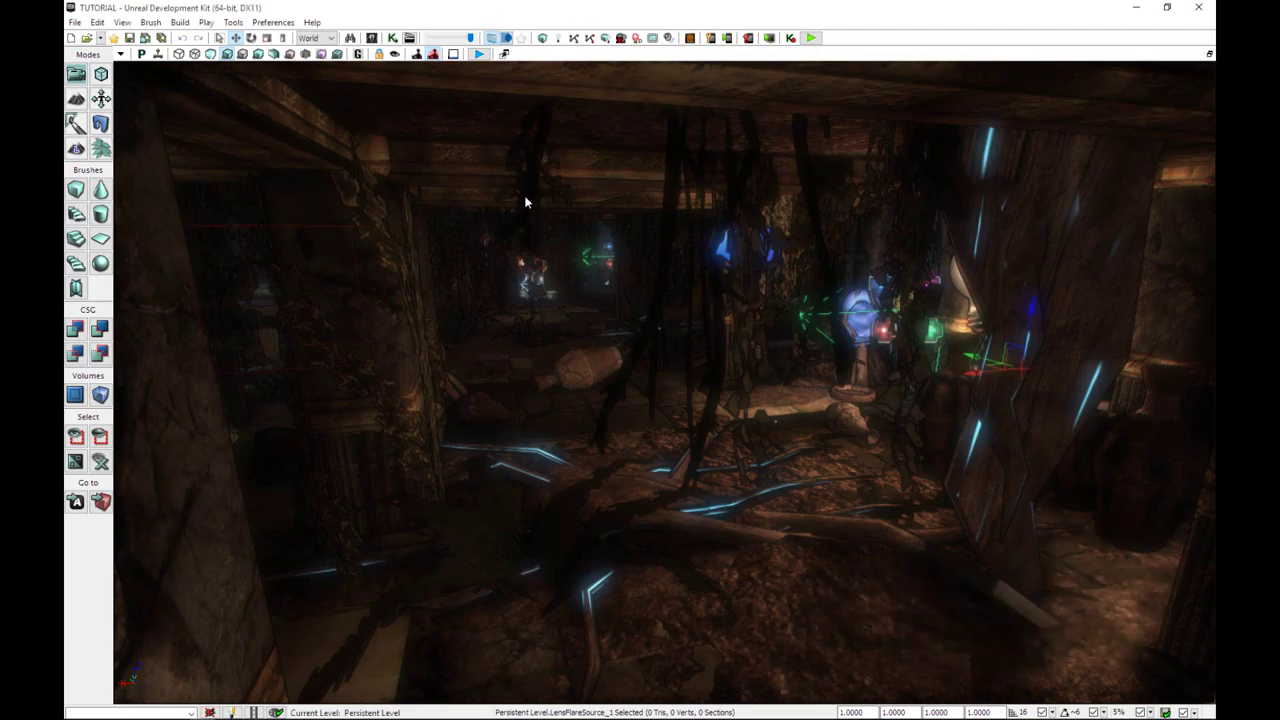
right_drag(526, 200, 557, 267)
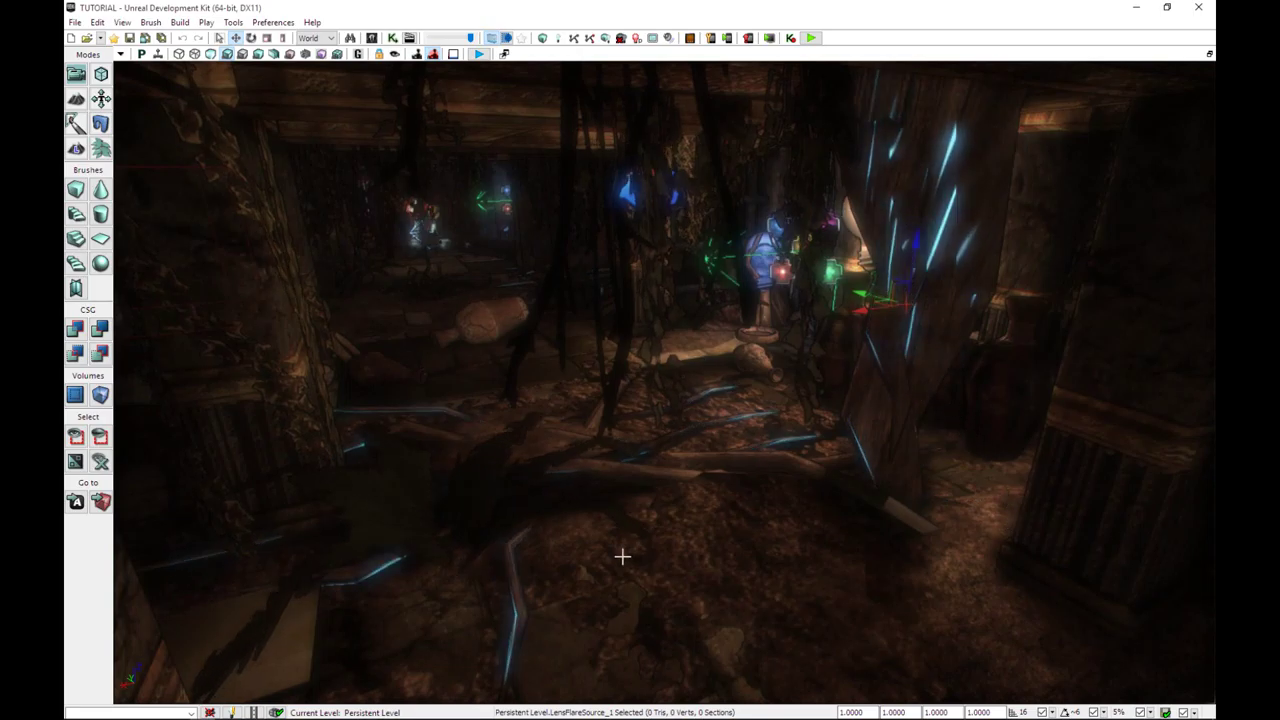
Reopen the Scene actor list and filter it to the InterpActor type
click(371, 38)
click(683, 39)
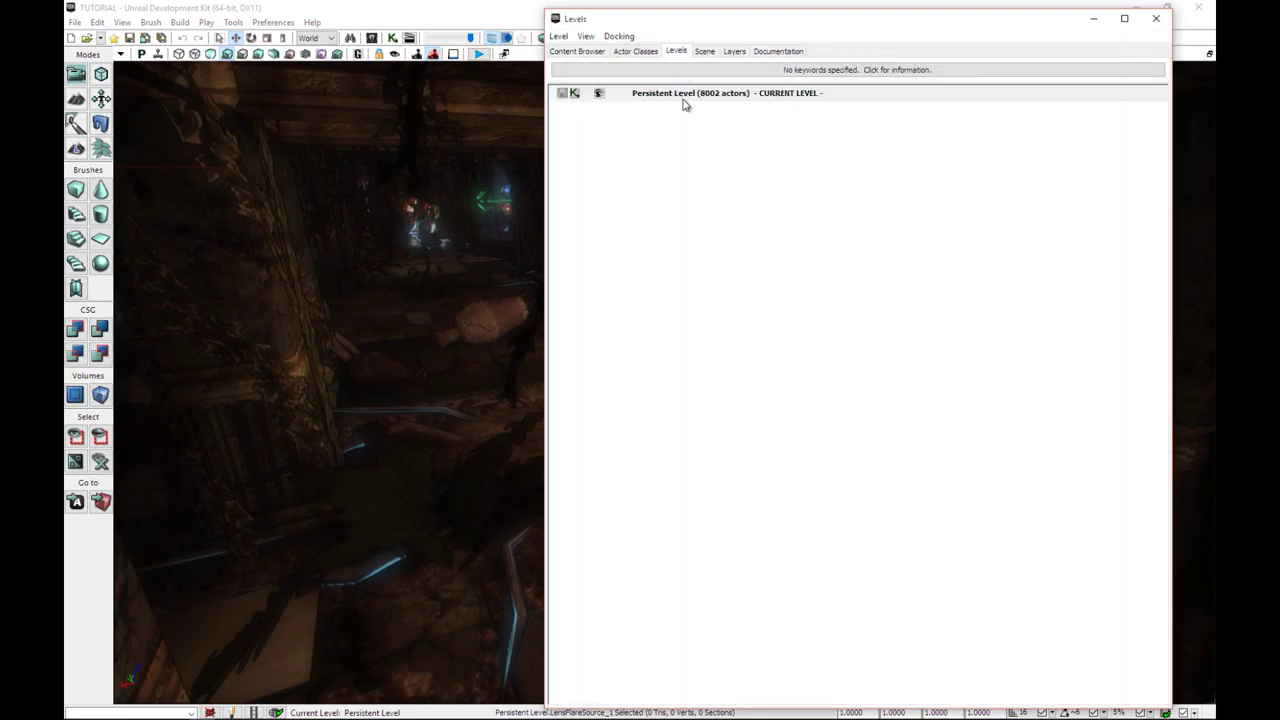
click(705, 51)
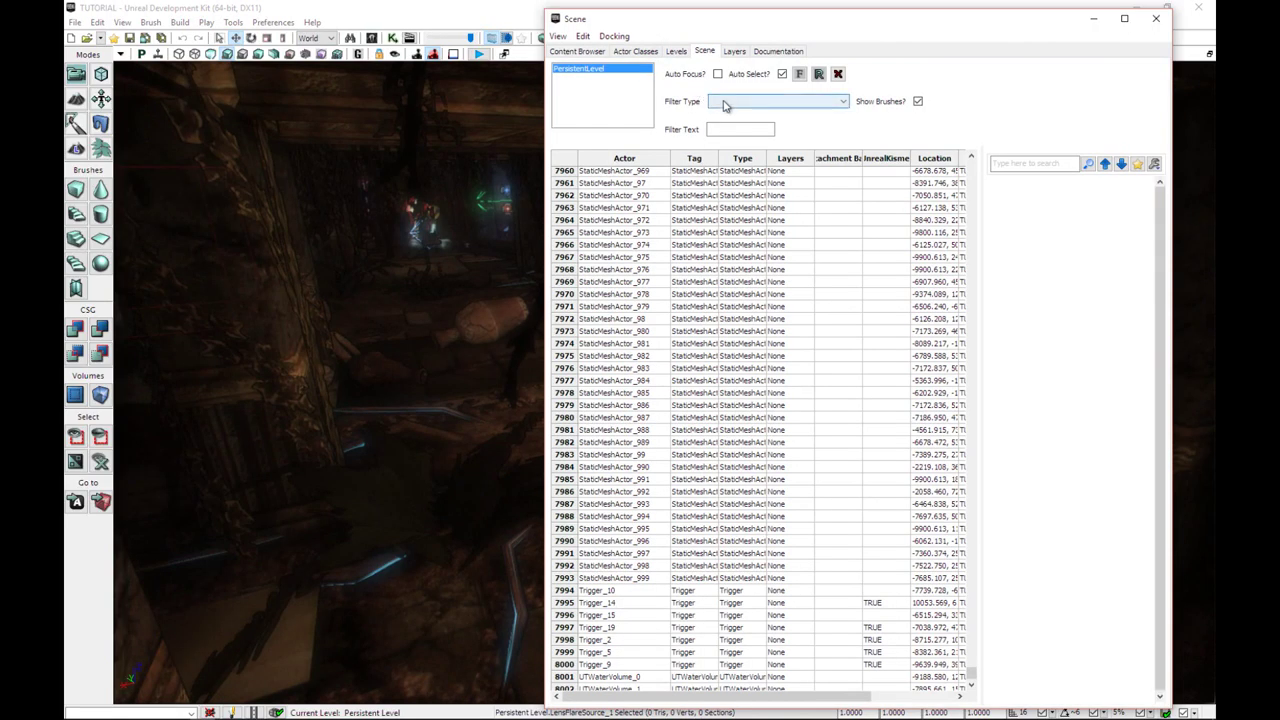
click(726, 102)
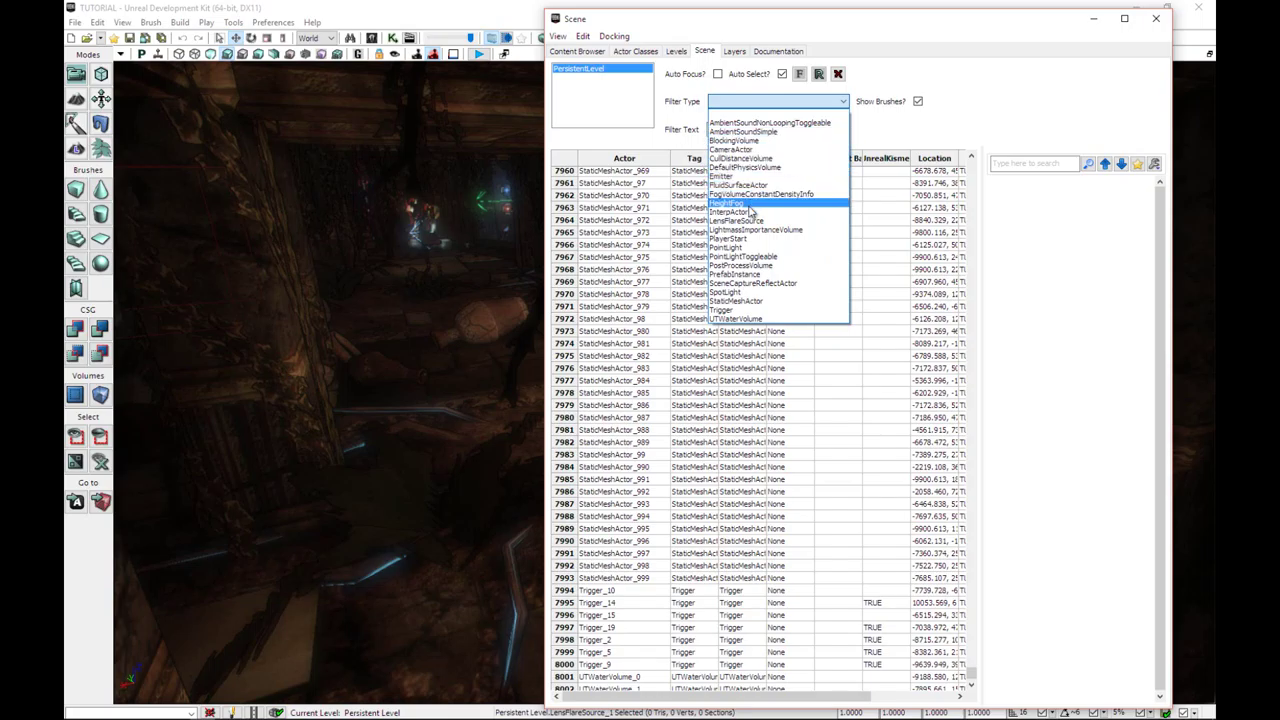
click(744, 214)
Select all InterpActors in the filtered list, from InterpActor_0 through InterpActor_99, and copy them
click(624, 214)
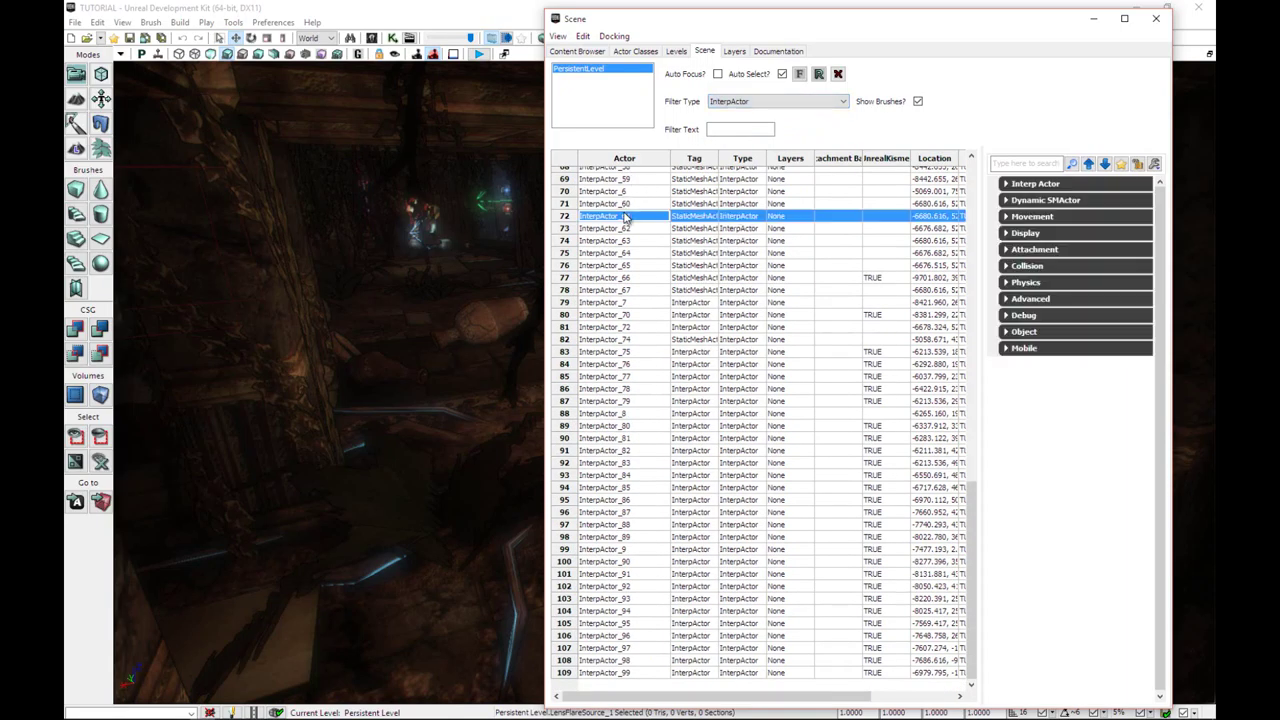
scroll(626, 216, up, 16)
scroll(668, 290, up, 3)
click(640, 174)
drag(973, 183, 972, 590)
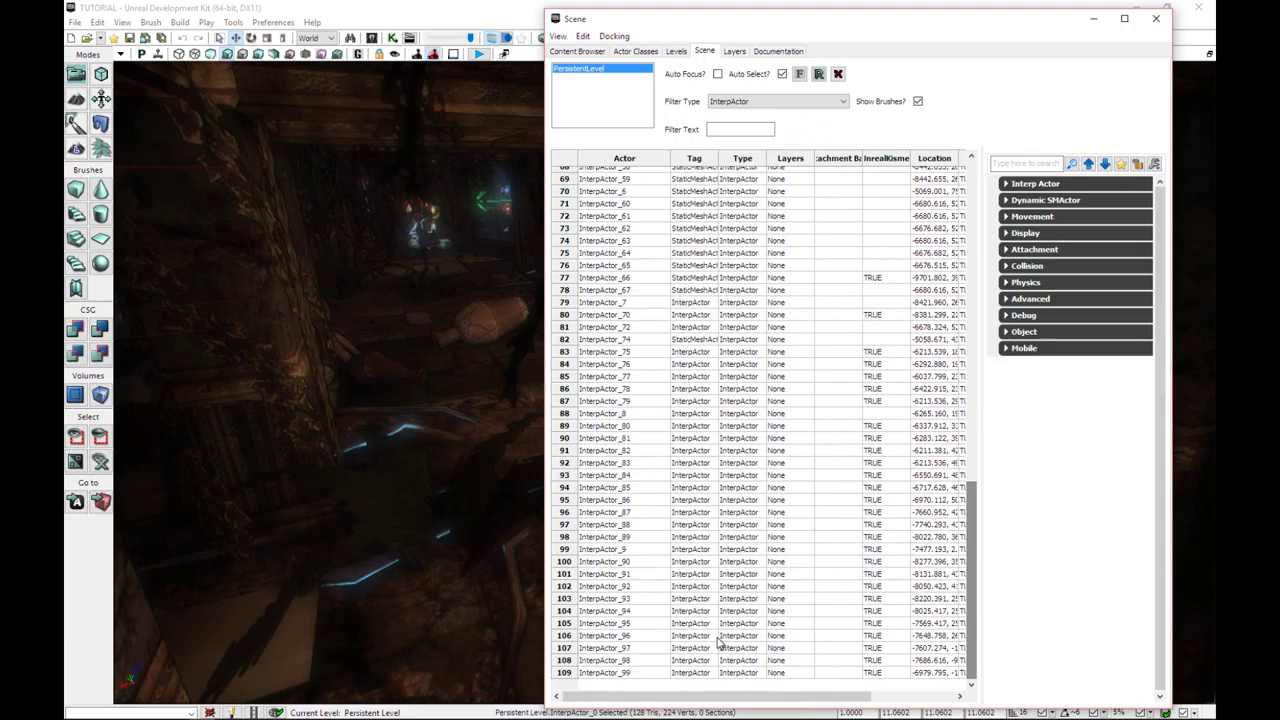
shift+click(615, 673)
right_drag(480, 397, 474, 370)
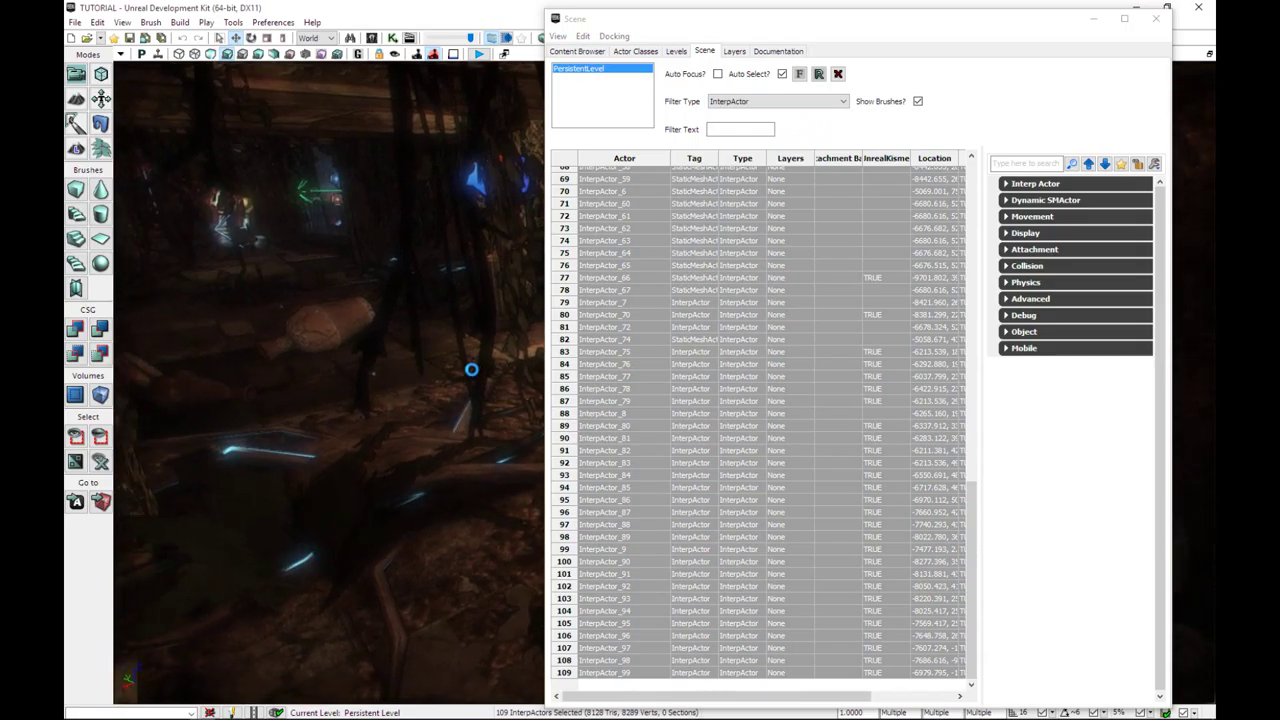
Switch to the UDK To UE4 T3D Tool and clear the old text from its Actors conversion box
key(alt+Tab)
key(alt+Tab)
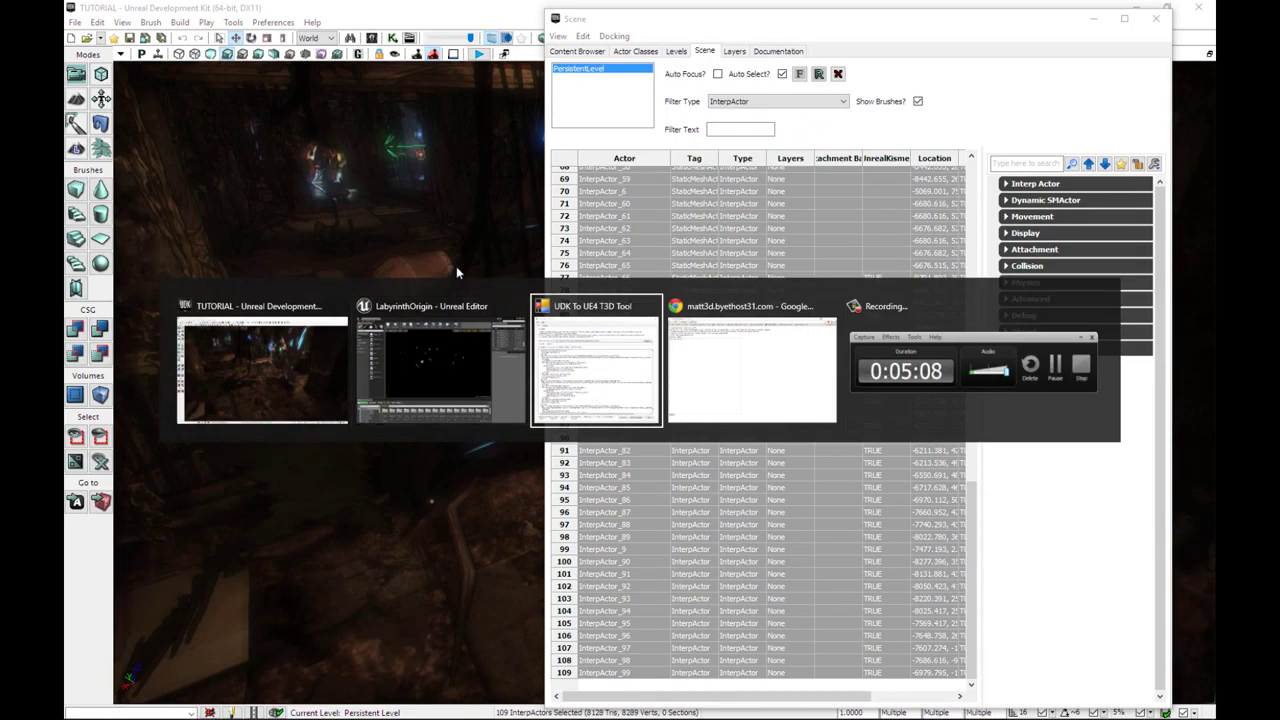
key(Delete)
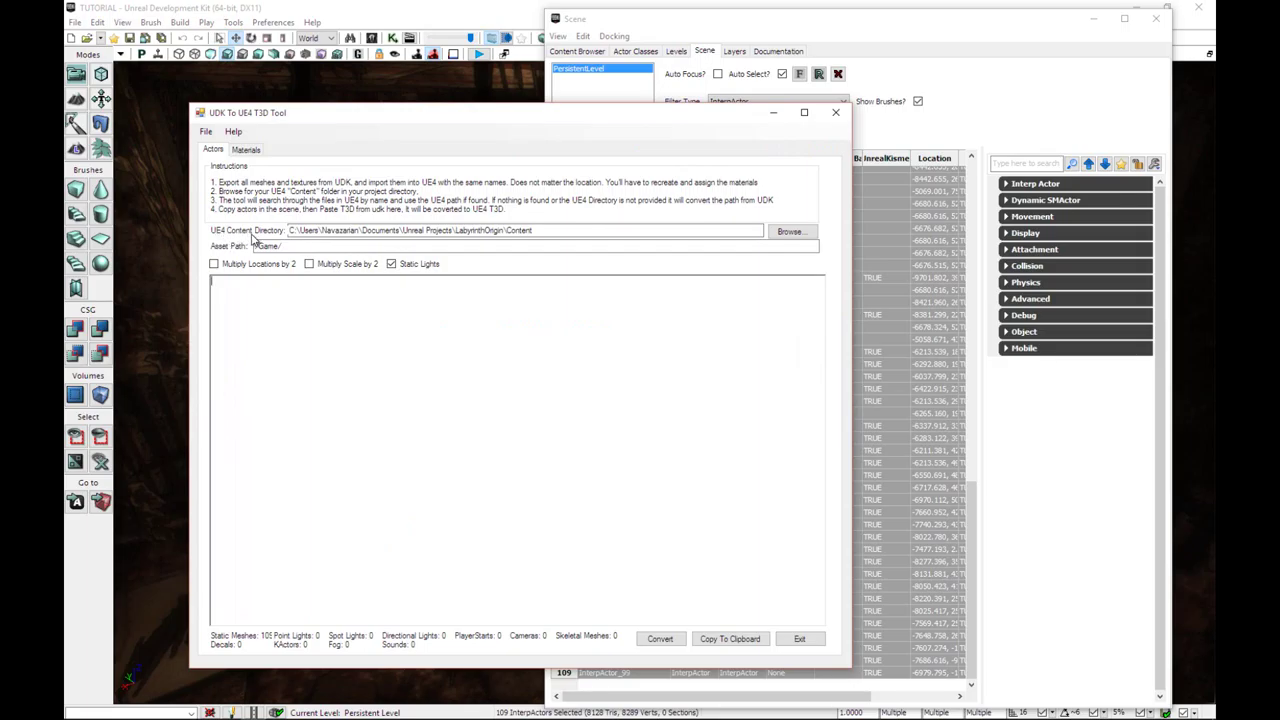
Paste the copied InterpActor data into the empty conversion box and convert it to UE4 T3D
double_click(509, 228)
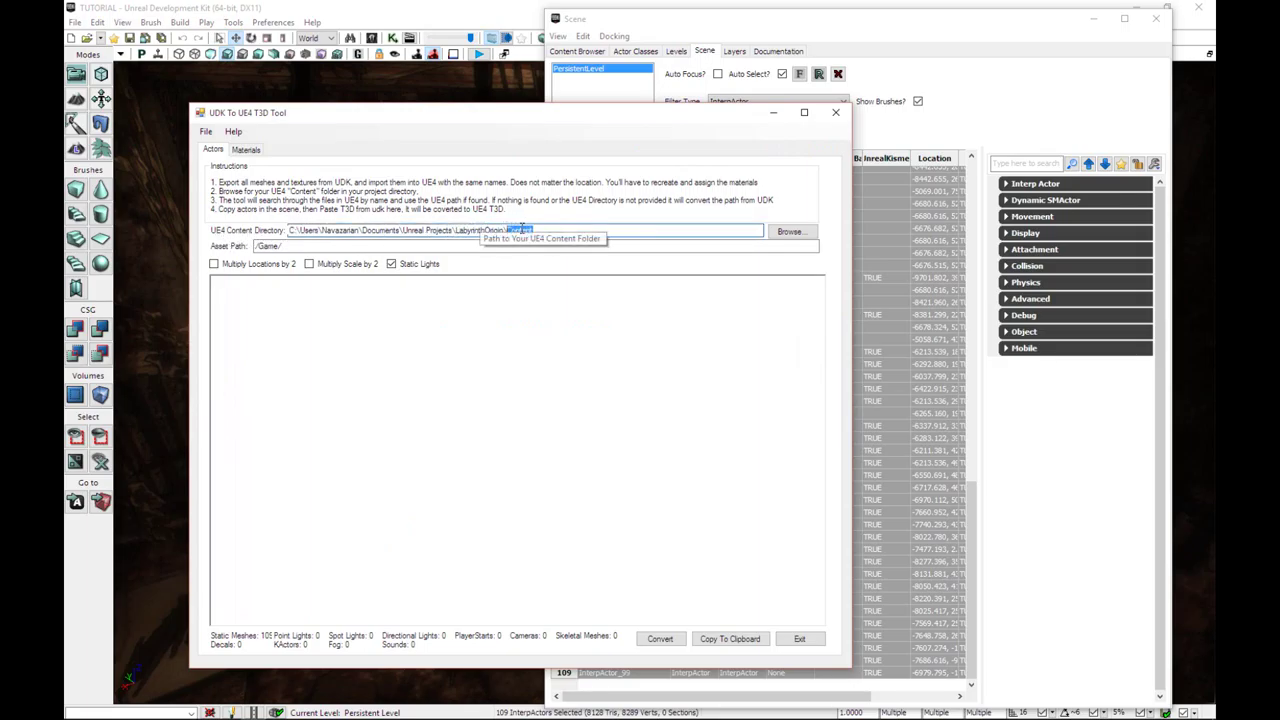
click(304, 372)
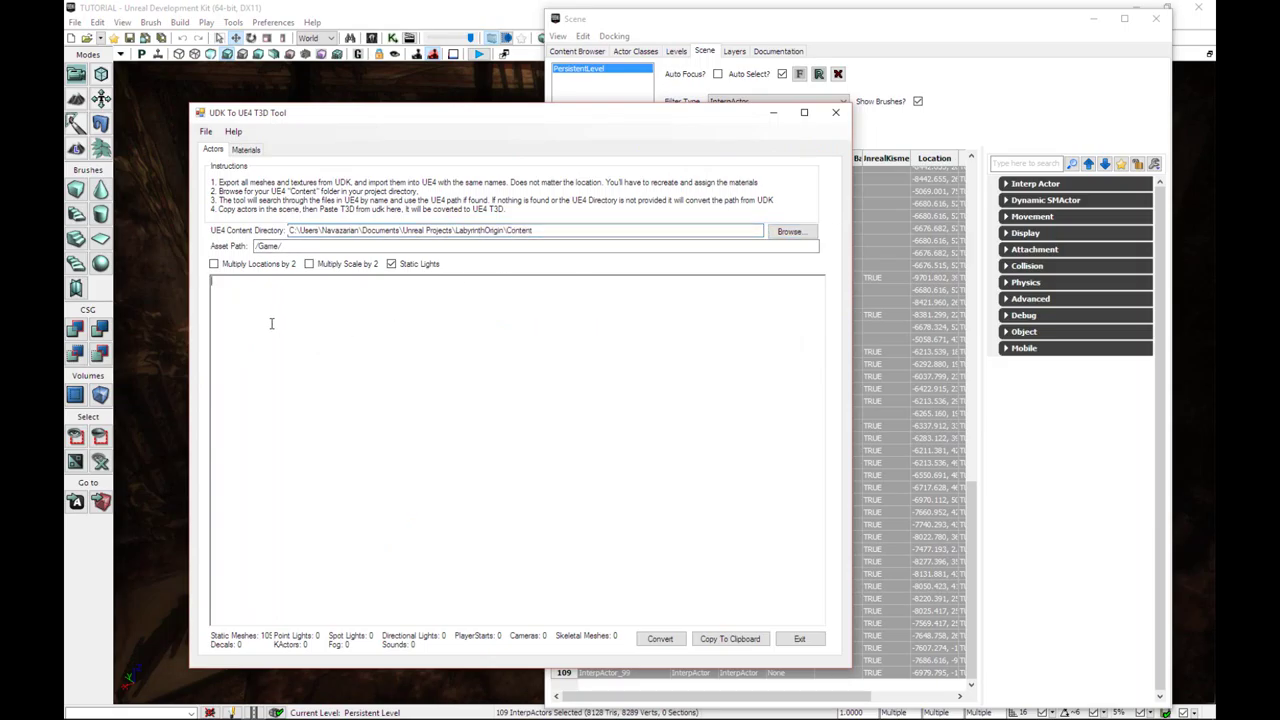
key(ctrl+v)
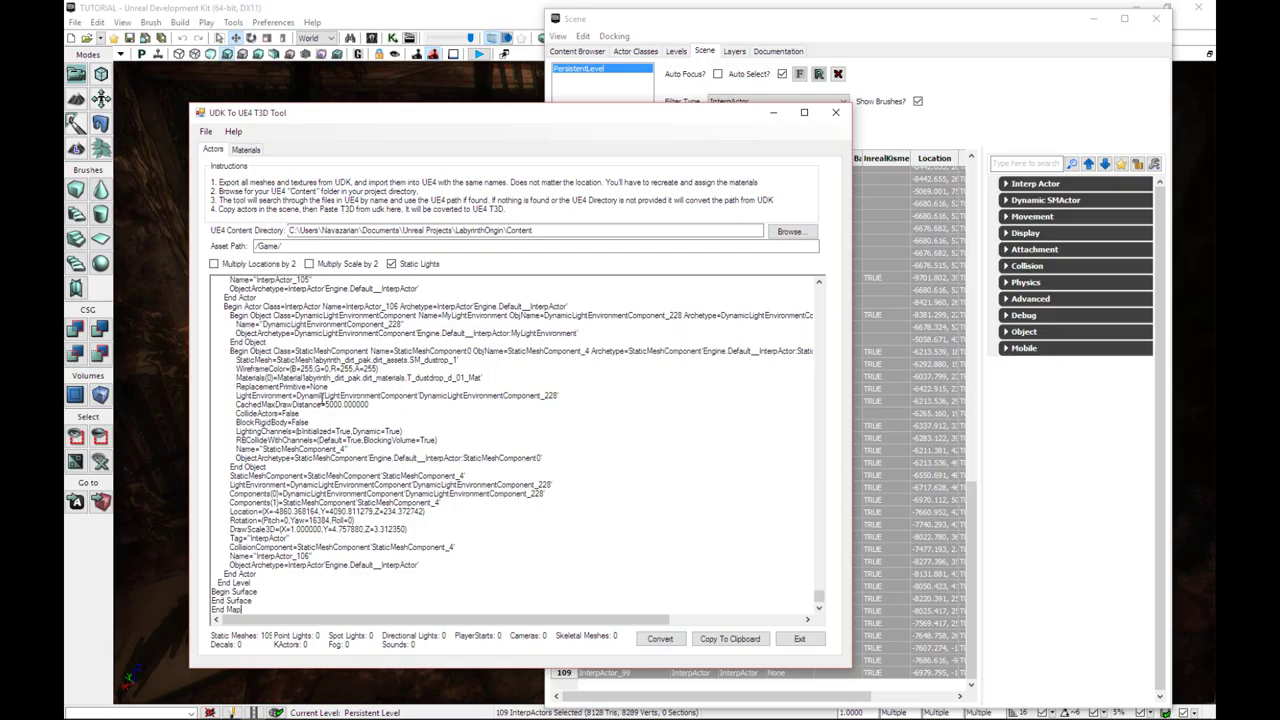
click(666, 641)
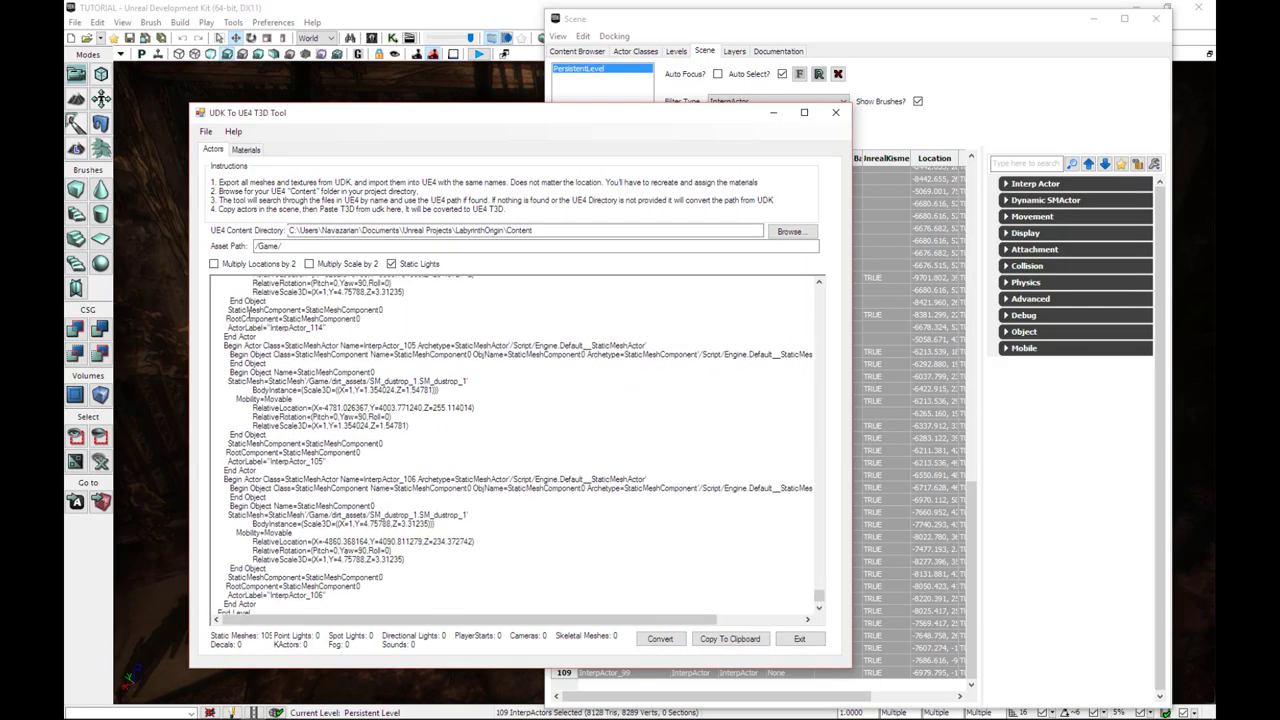
Copy all of the converted T3D text and switch to the LabyrinthOrigin project in Unreal Editor
key(ctrl+a)
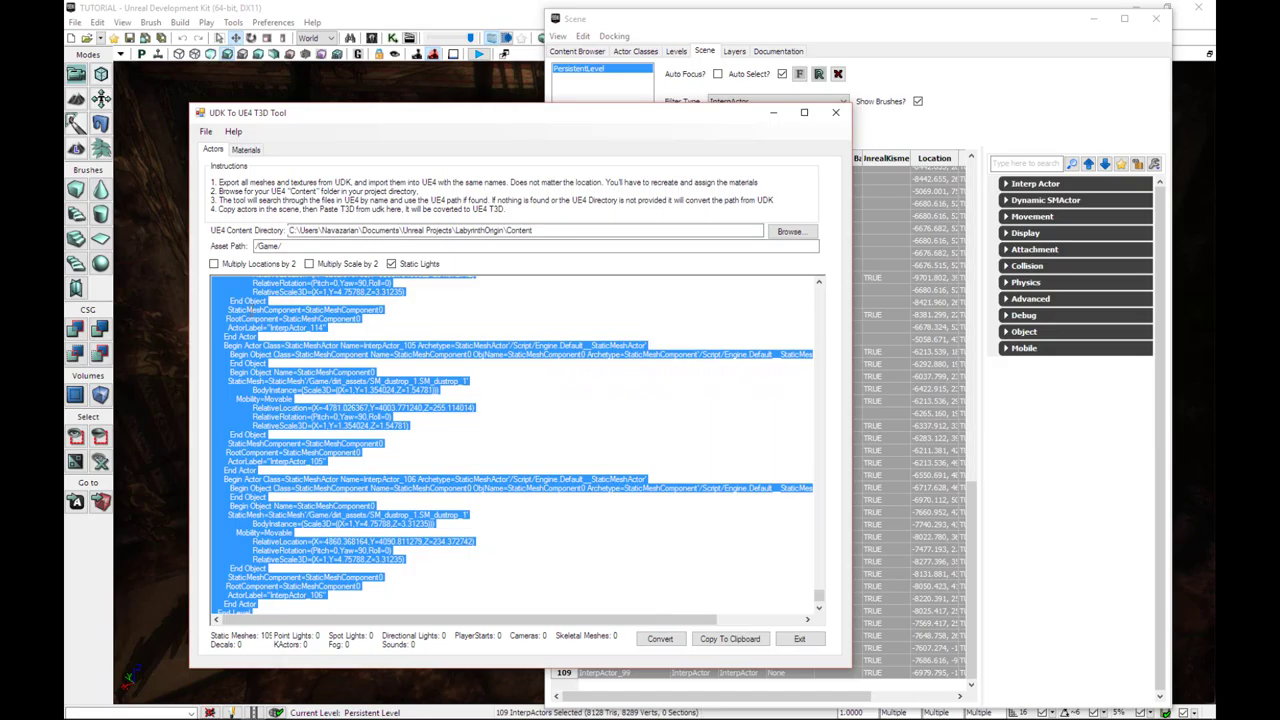
key(alt+Tab)
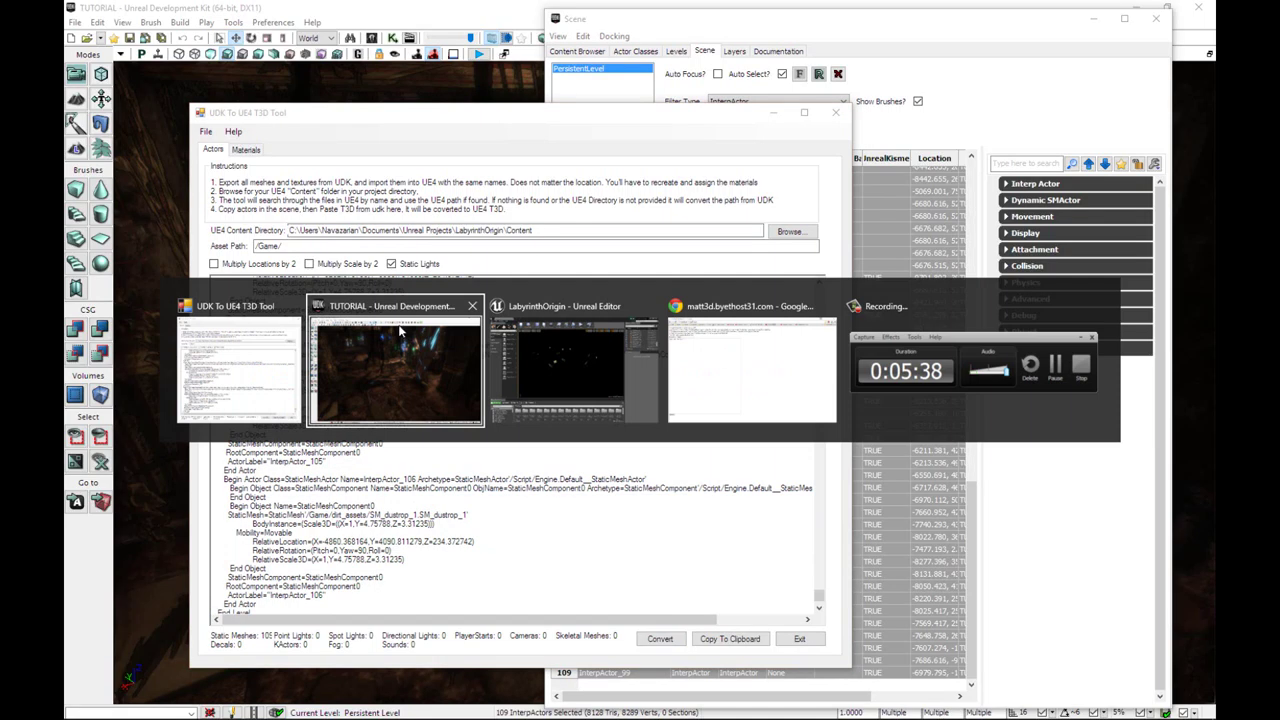
key(alt+Tab)
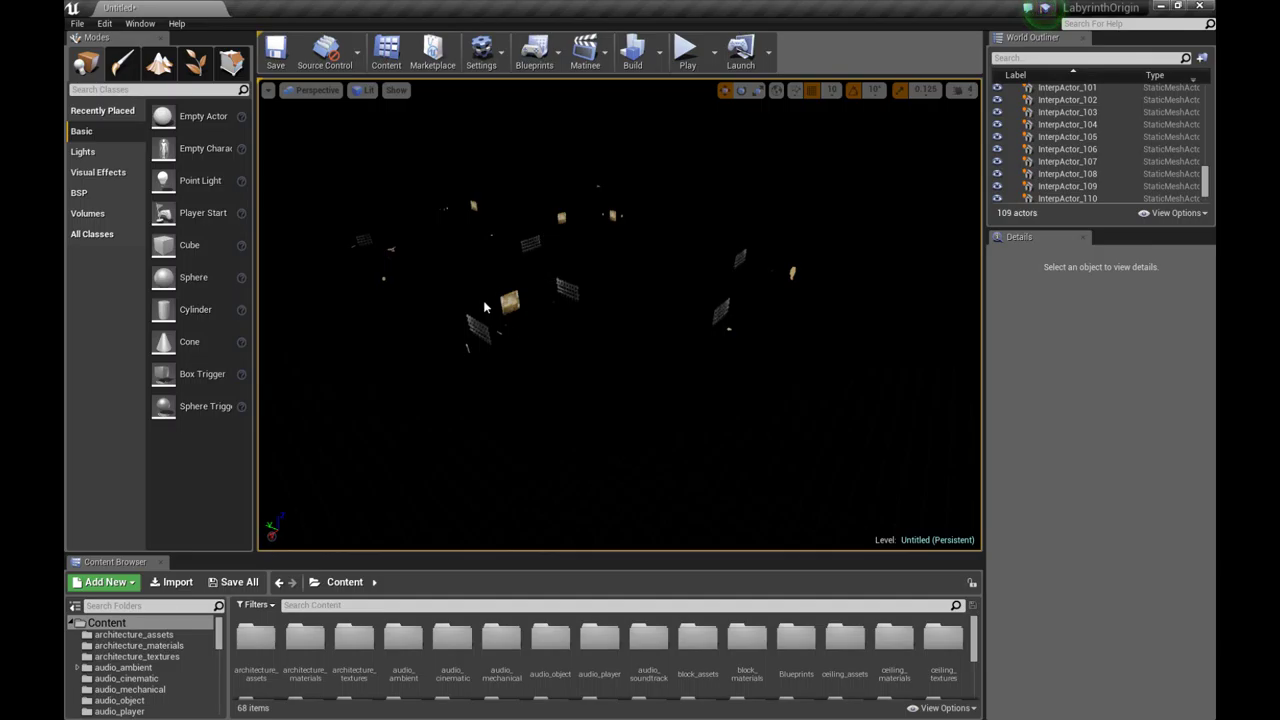
Paste the converted InterpActors into the LabyrinthOrigin level again and delete the duplicate copies
right_drag(559, 328, 563, 333)
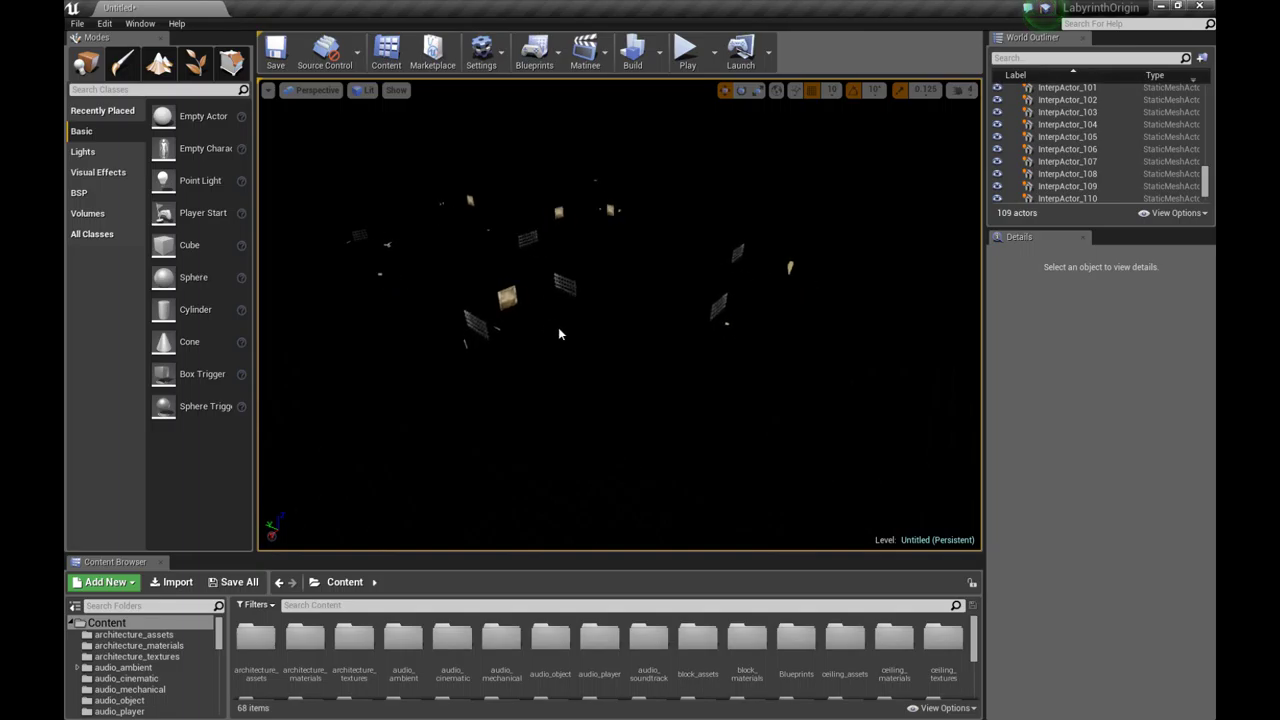
right_drag(580, 236, 639, 250)
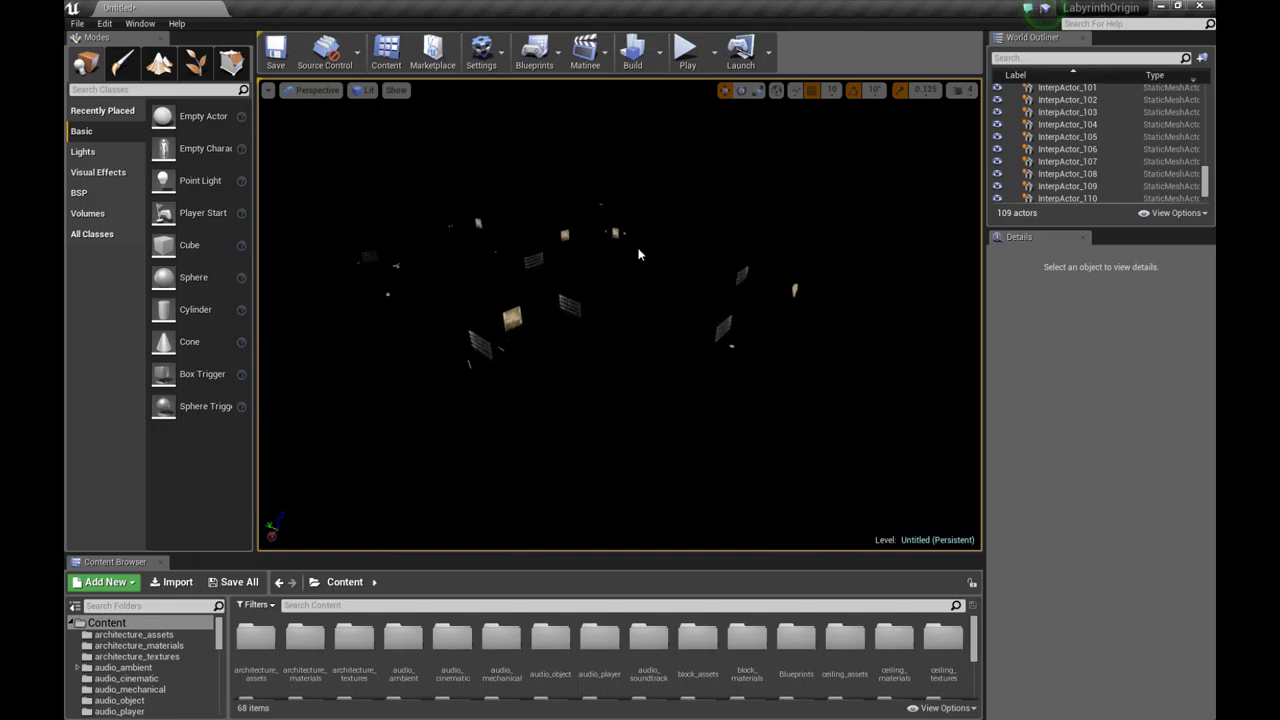
right_drag(623, 316, 613, 325)
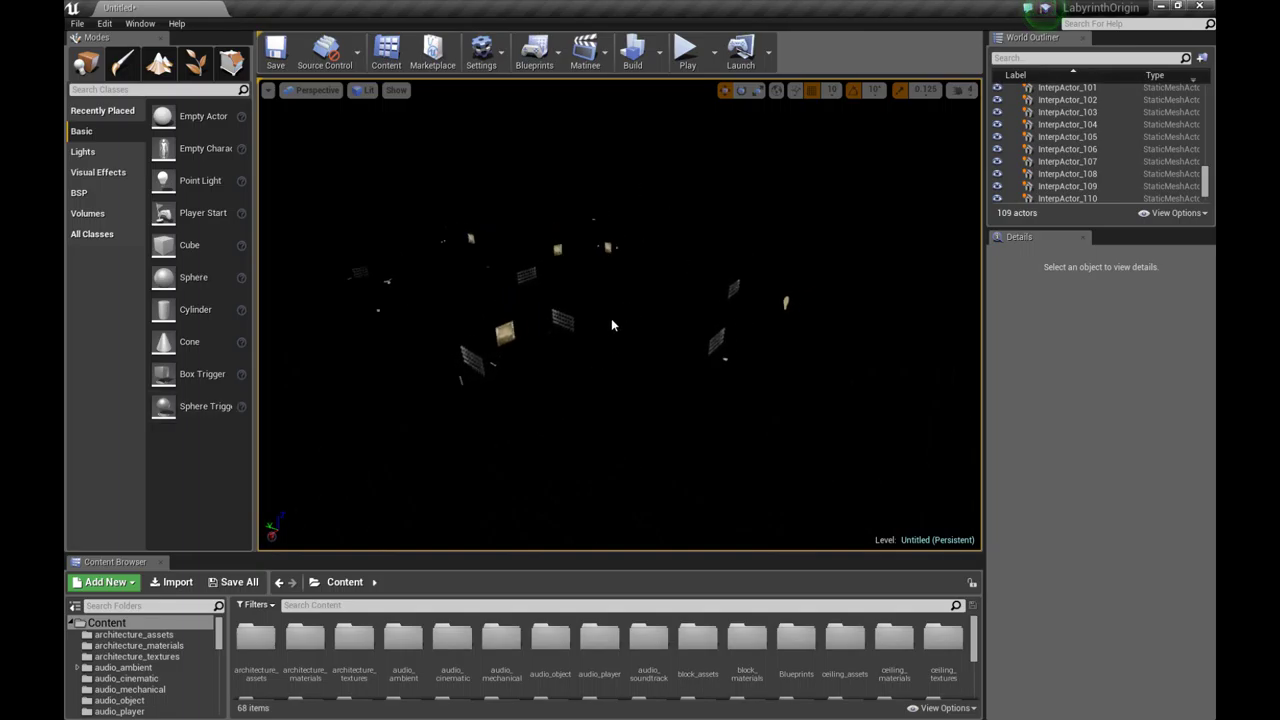
key(ctrl+v)
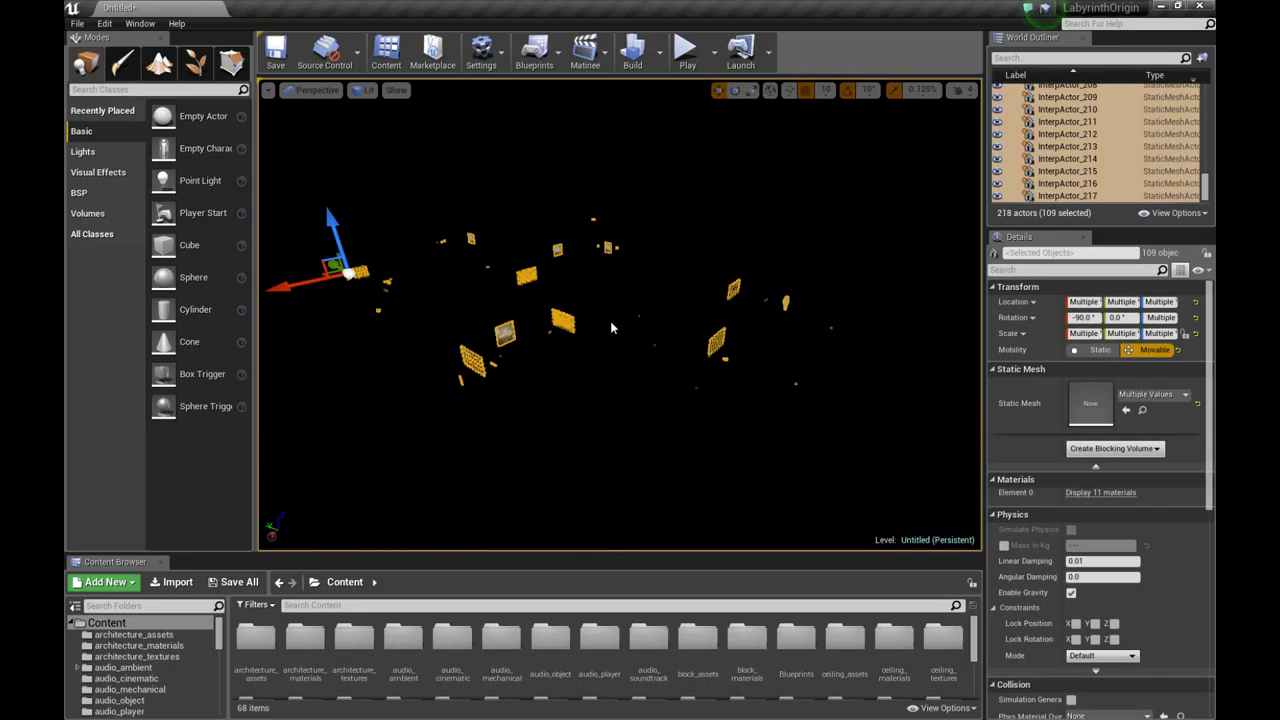
right_drag(618, 344, 616, 344)
key(Delete)
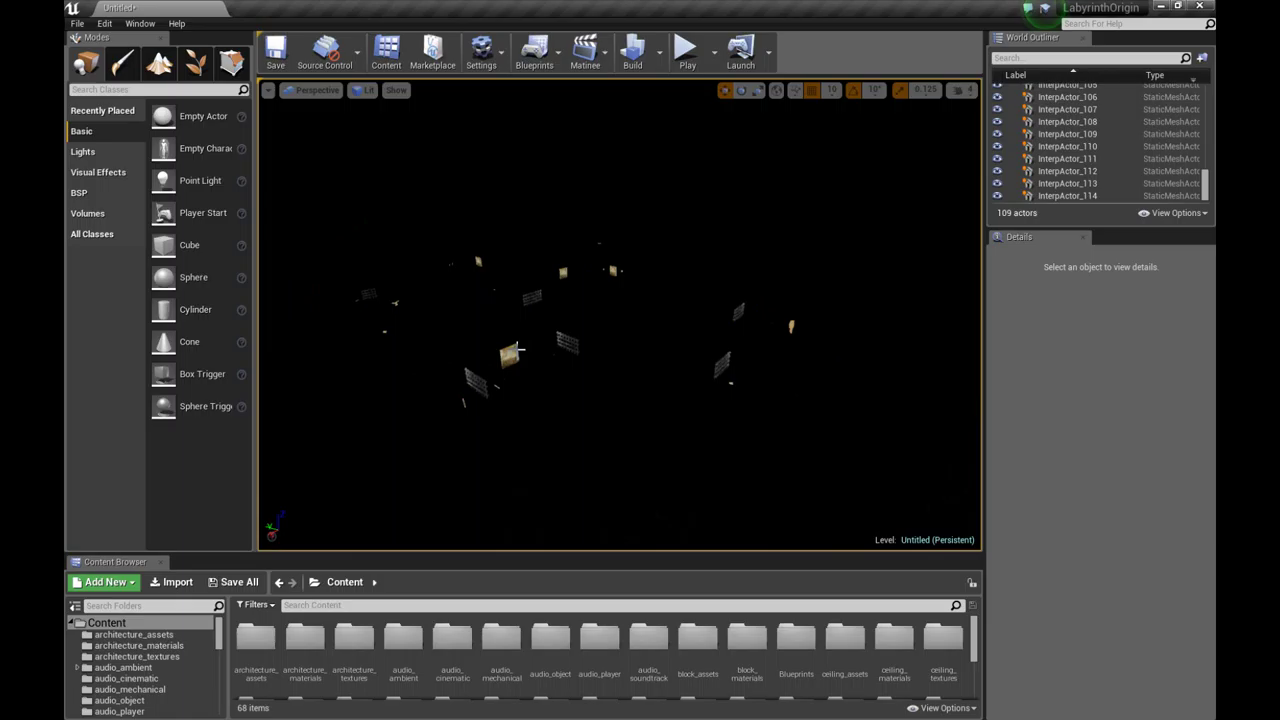
right_drag(566, 348, 566, 352)
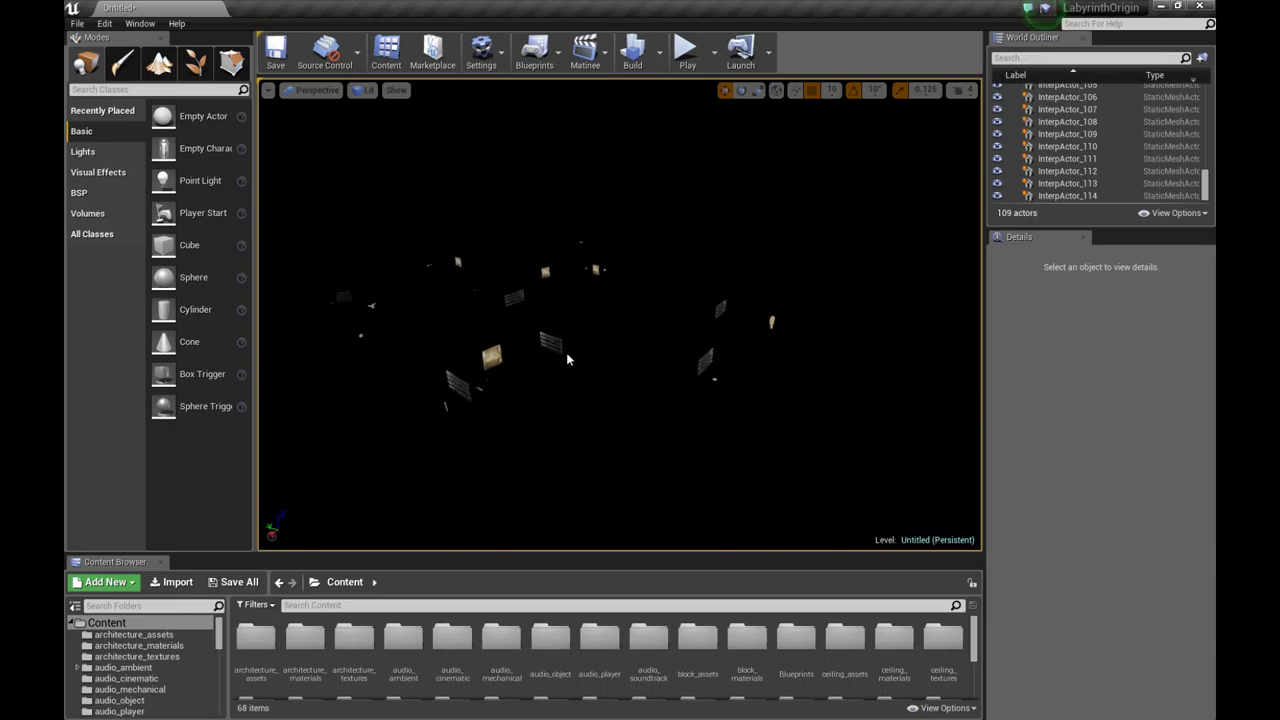
Switch to the TUTORIAL level in Unreal Development Kit and filter the scene's actor list by PointLight
key(alt+Tab)
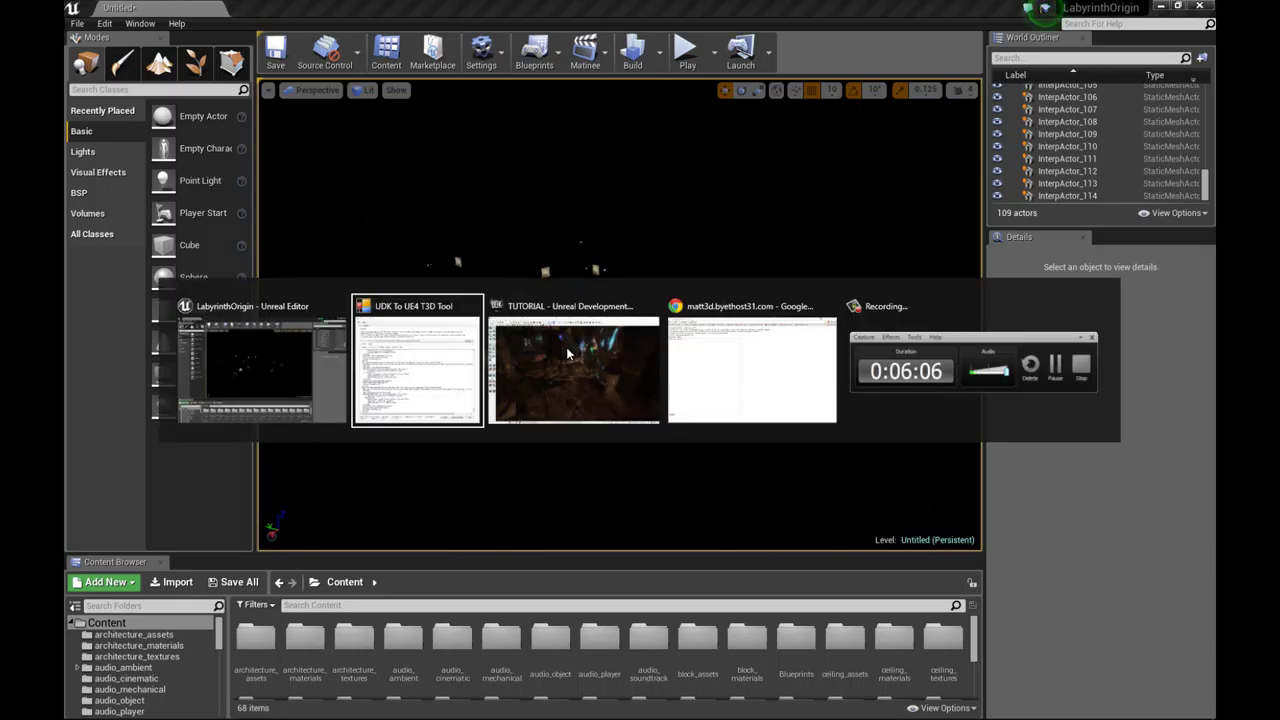
key(alt+Tab)
key(alt+Tab)
key(alt+Tab)
key(alt+Tab)
key(alt+Tab)
key(alt+Tab)
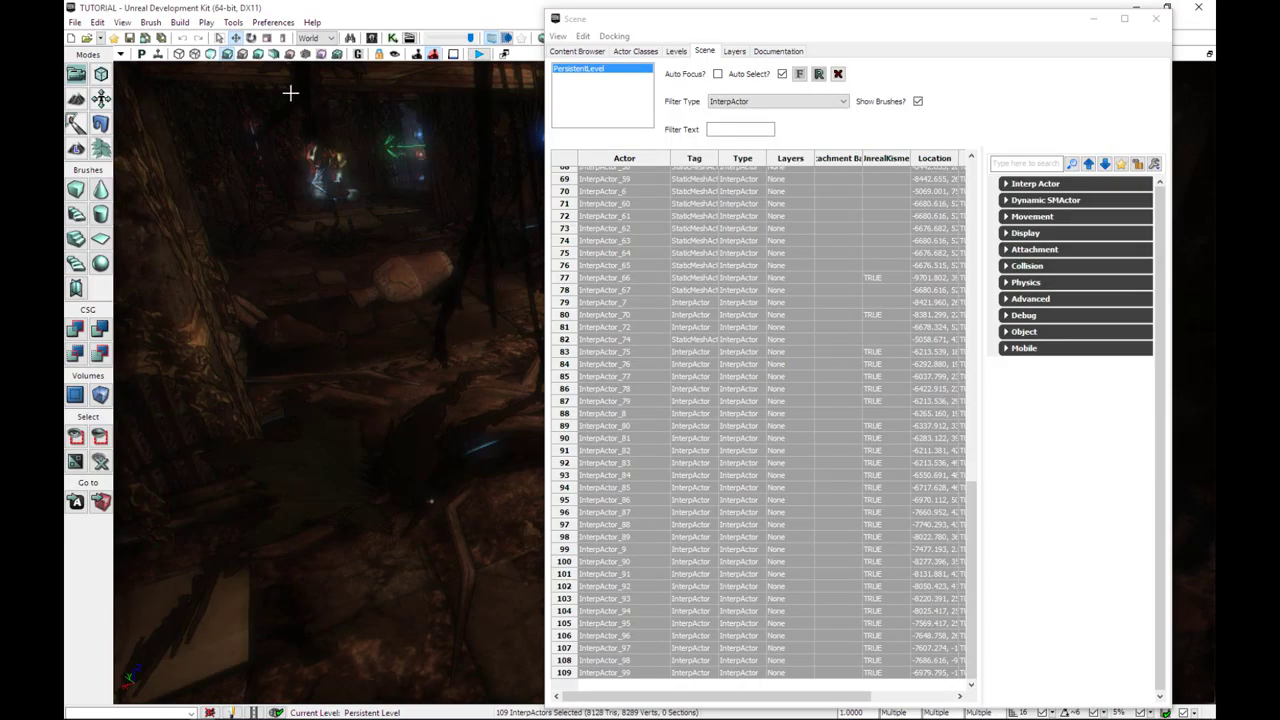
click(765, 102)
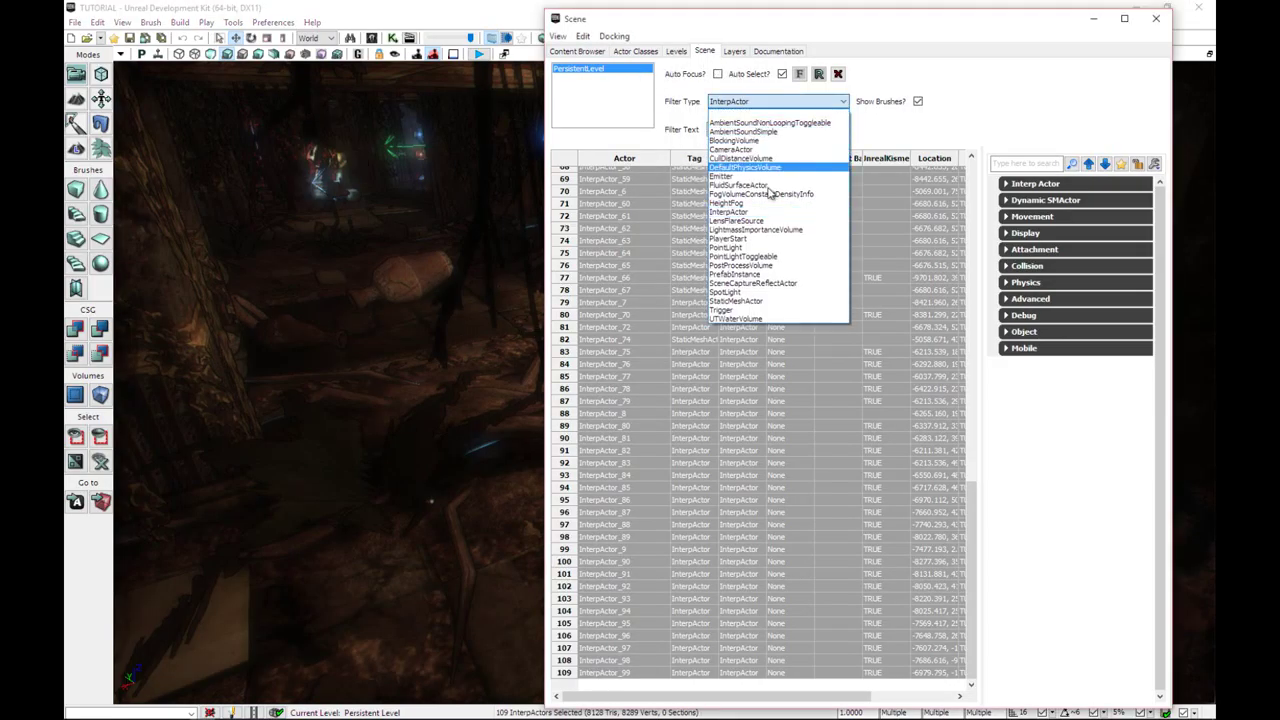
click(760, 250)
Select all PointLights in the filtered list, from PointLight_0 through PointLight_99, and copy them
click(643, 211)
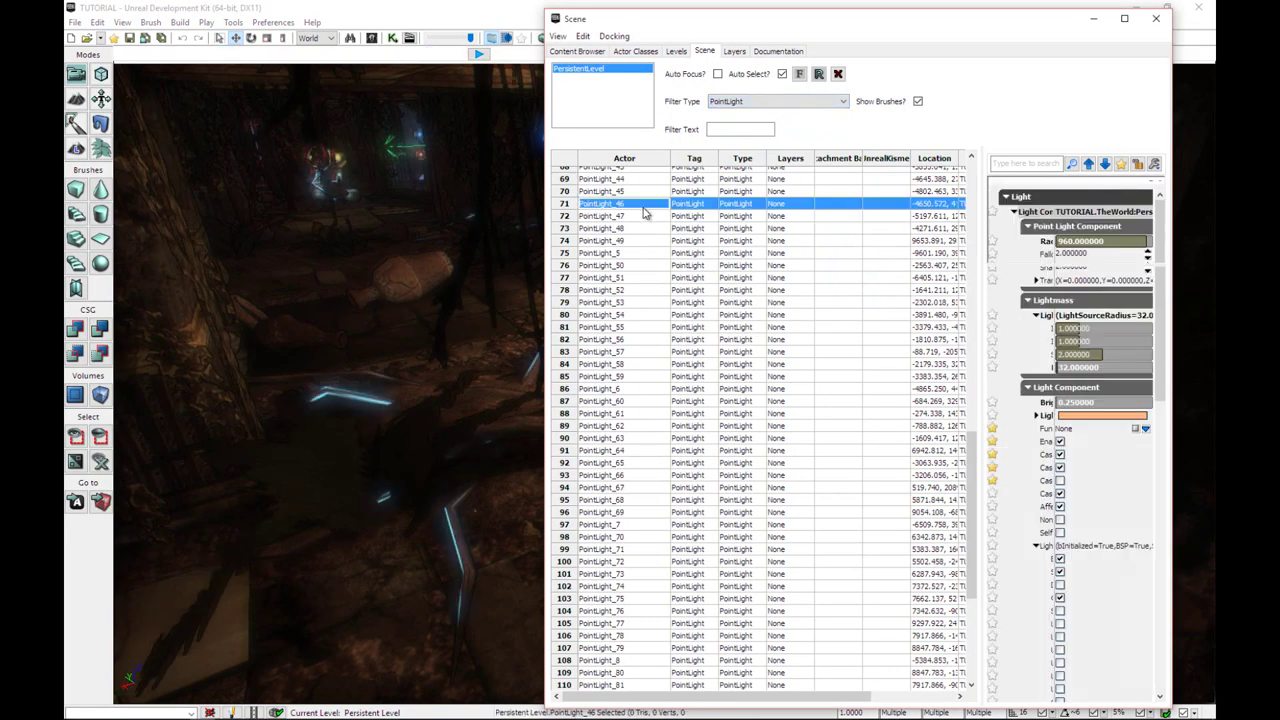
click(590, 175)
scroll(588, 300, down, 13)
scroll(595, 370, down, 15)
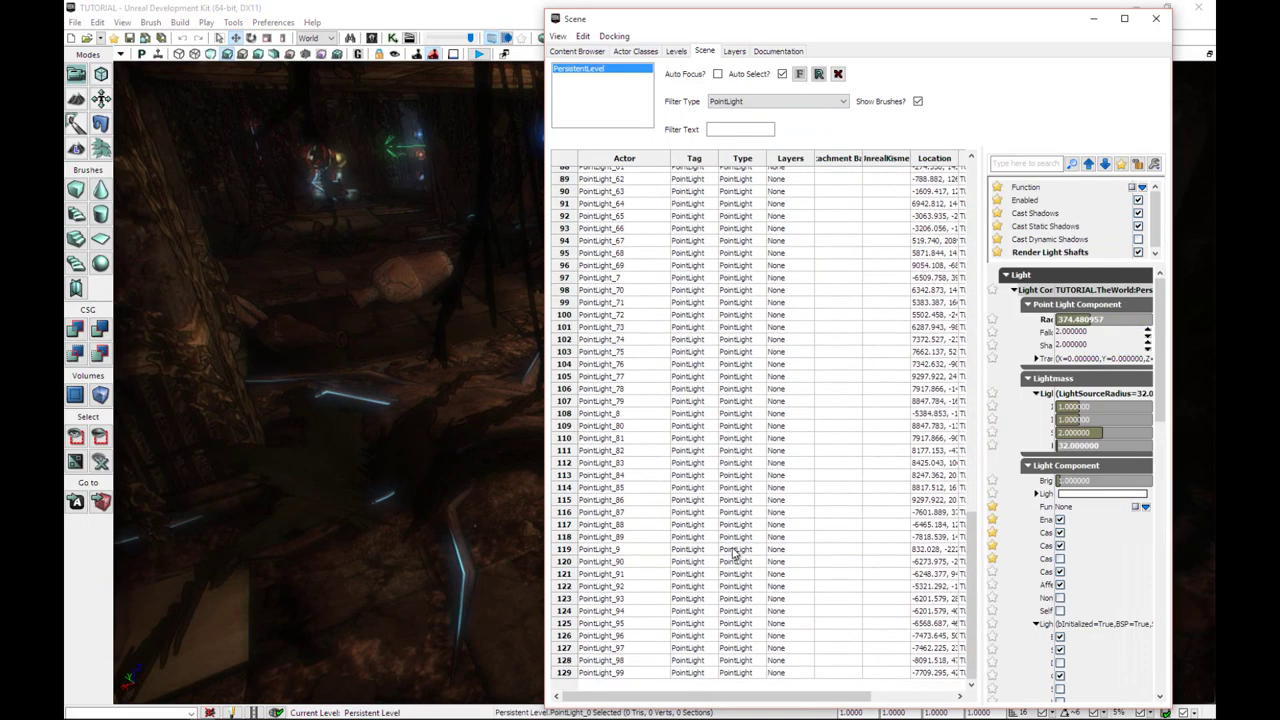
shift+click(618, 674)
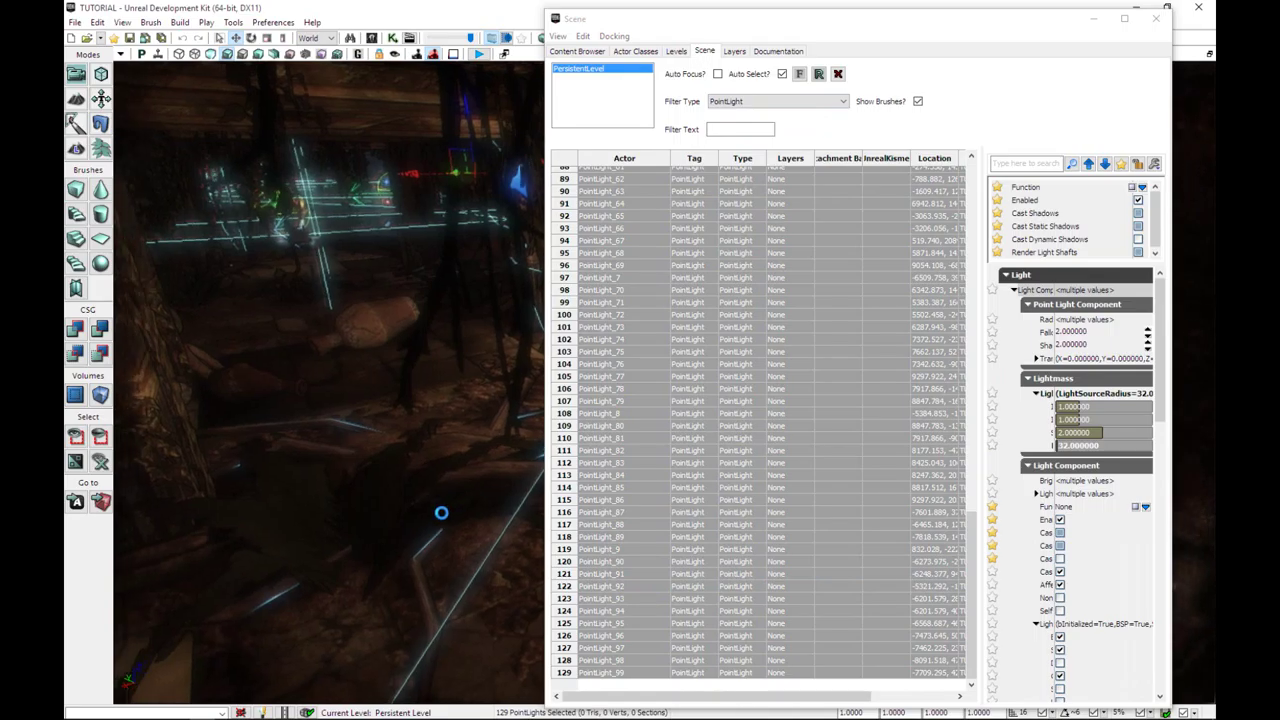
Switch to the UDK To UE4 T3D Tool, paste the copied PointLight data and convert it to UE4 T3D
key(alt+Tab)
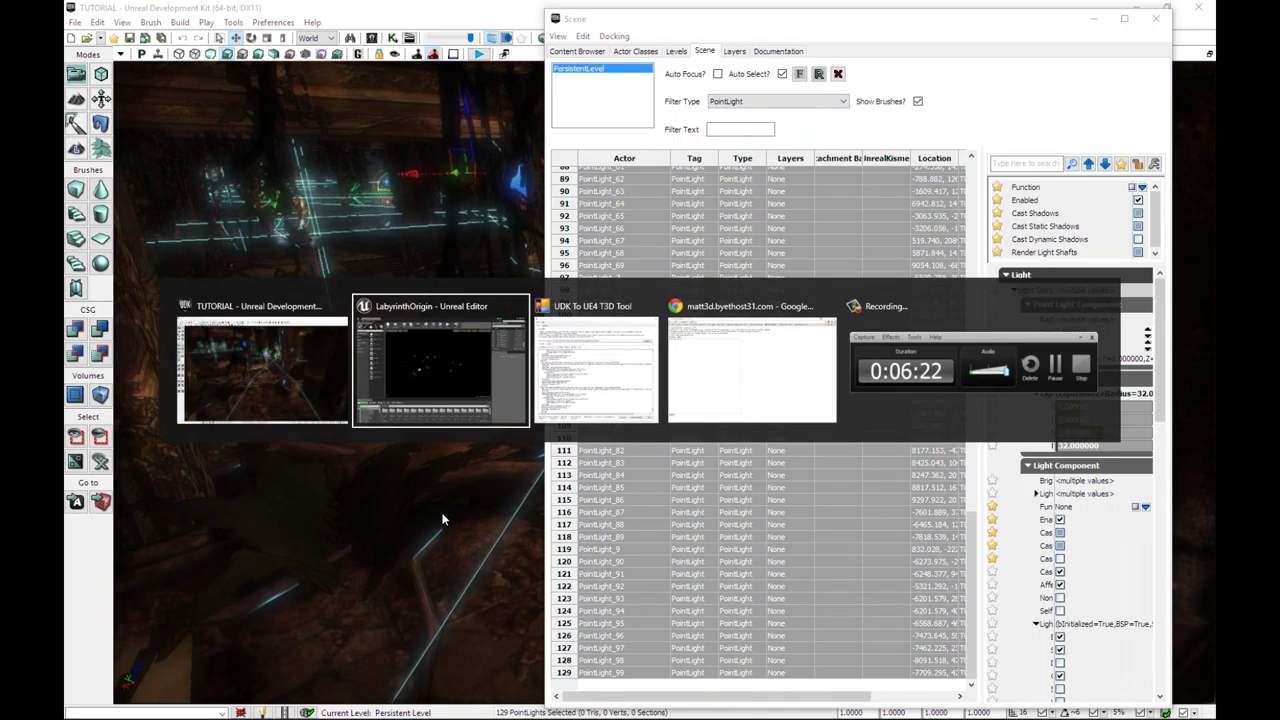
key(alt+Tab)
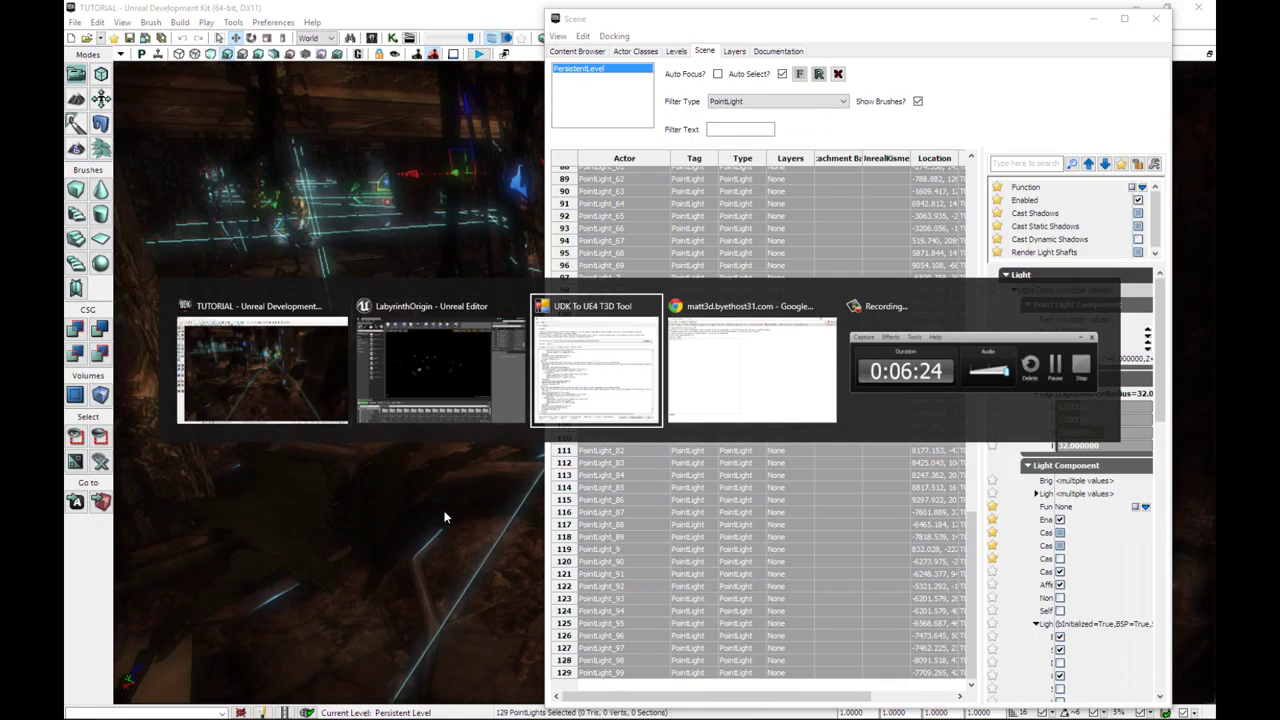
key(ctrl+v)
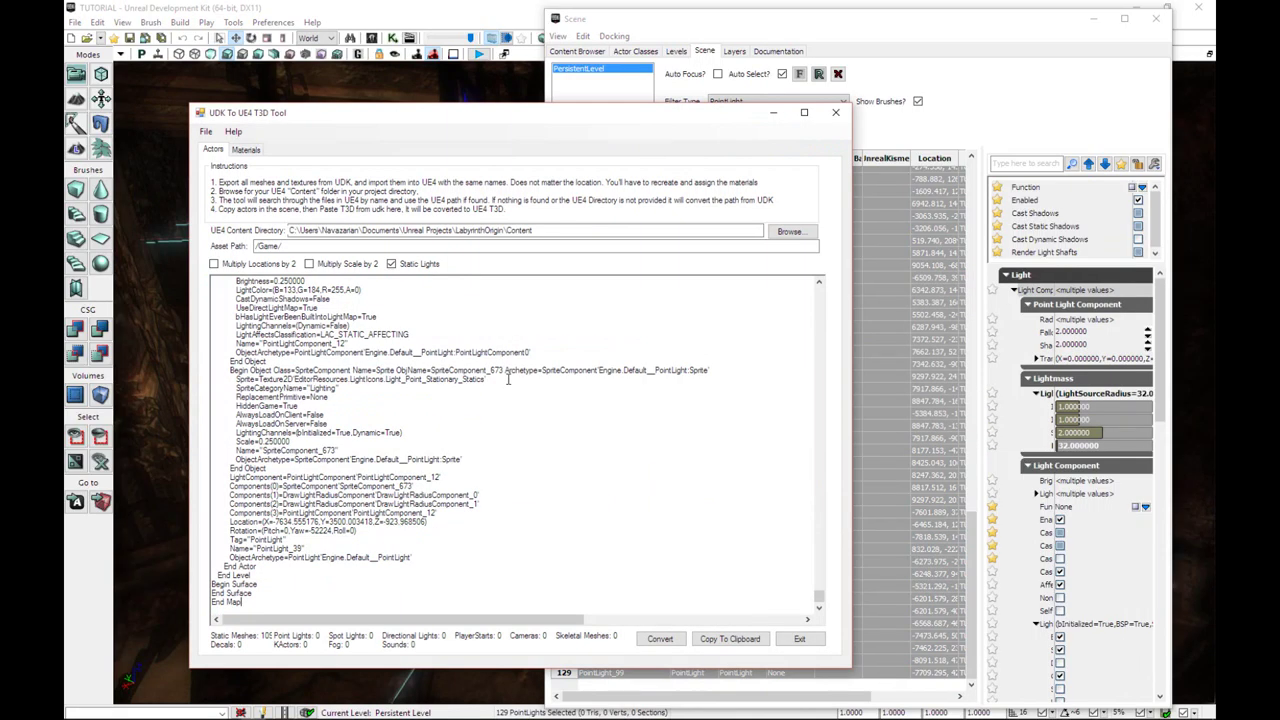
click(660, 638)
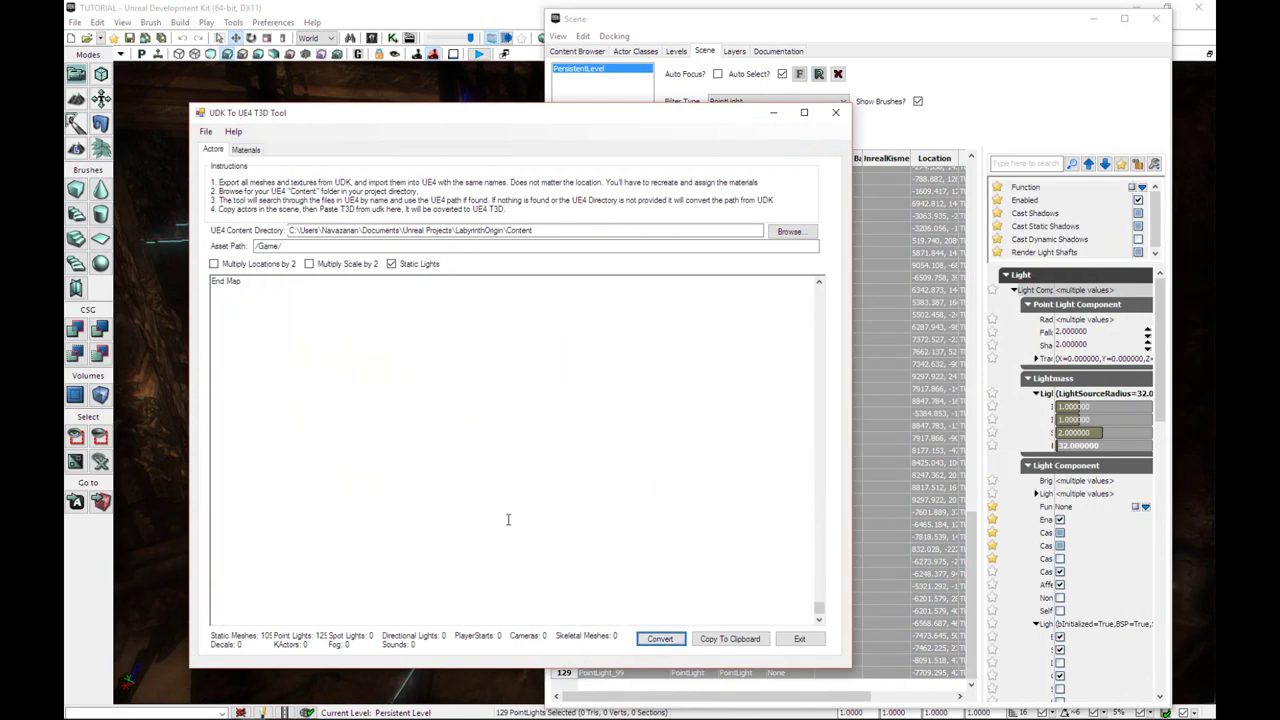
Copy all of the converted PointLight text and paste the lights into the LabyrinthOrigin level in Unreal Editor
key(ctrl+a)
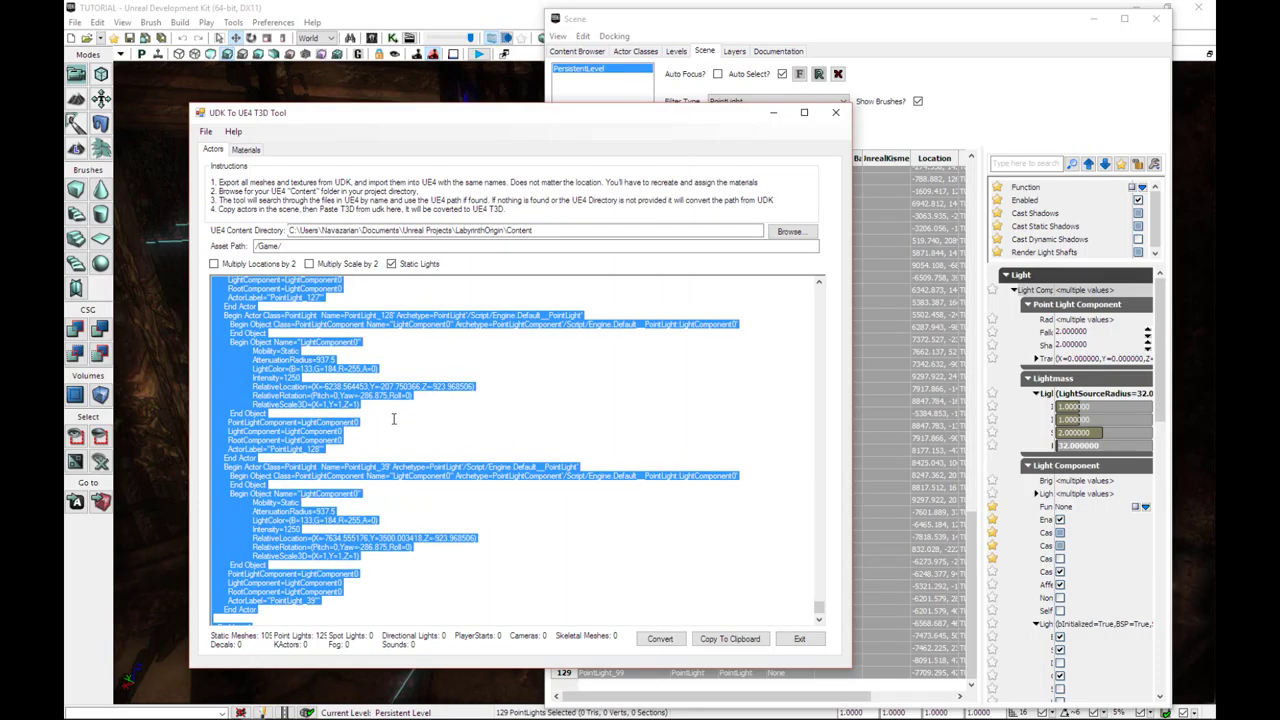
key(alt+Tab)
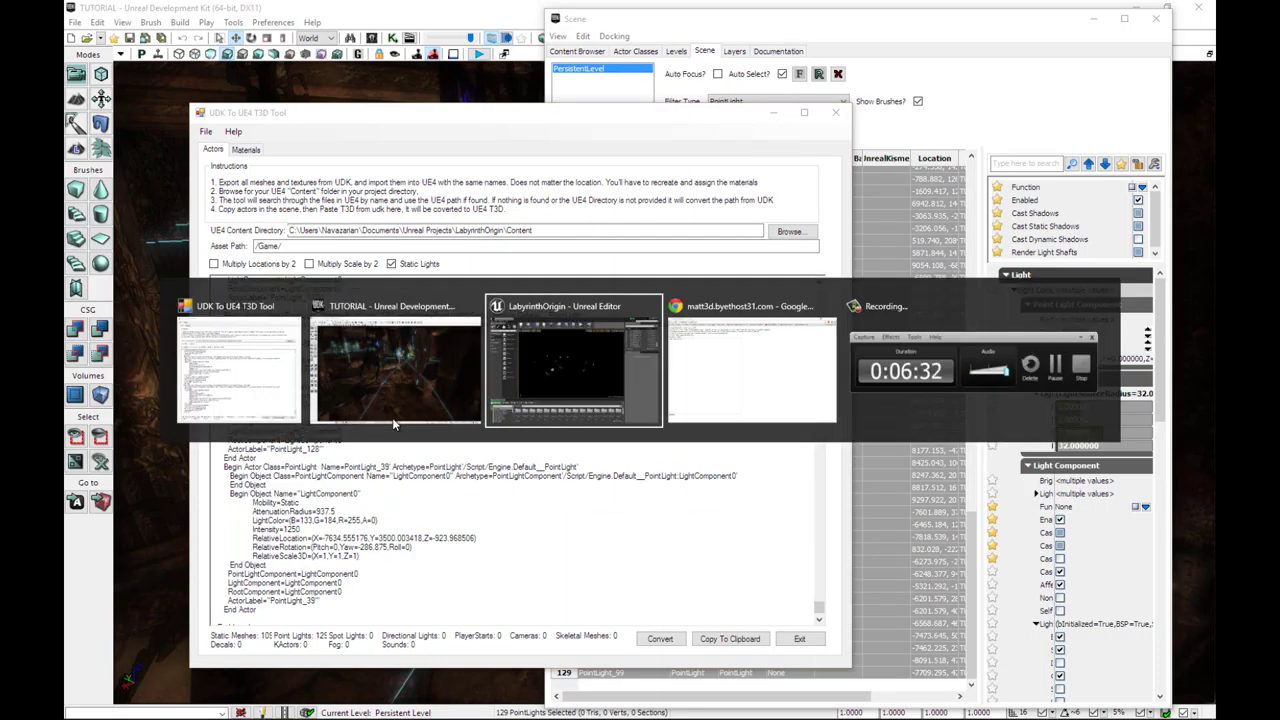
key(alt+Tab)
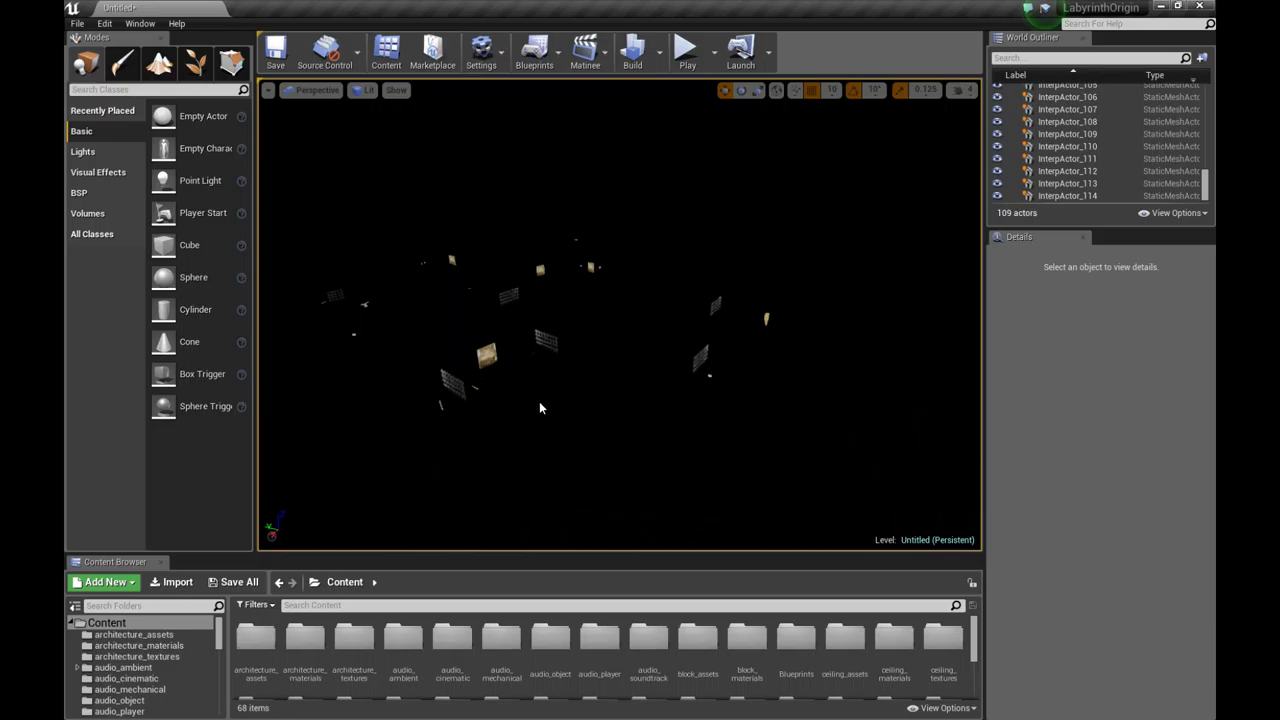
key(ctrl+v)
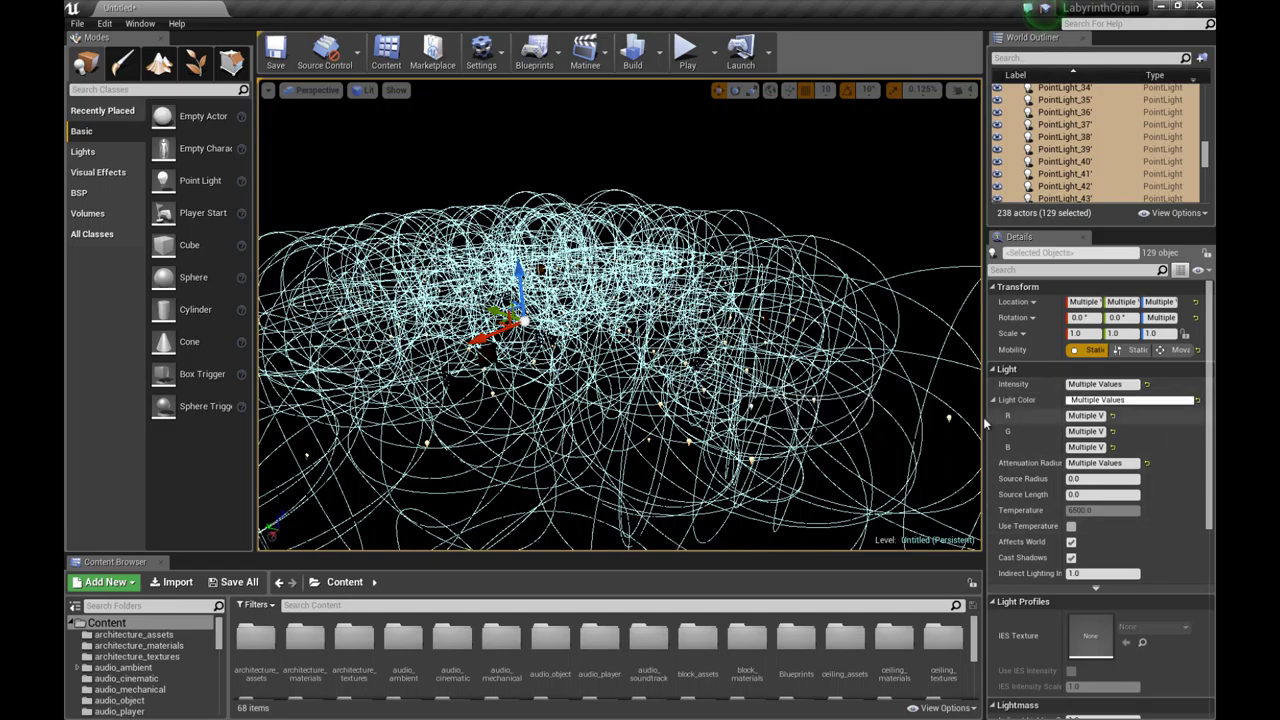
click(829, 163)
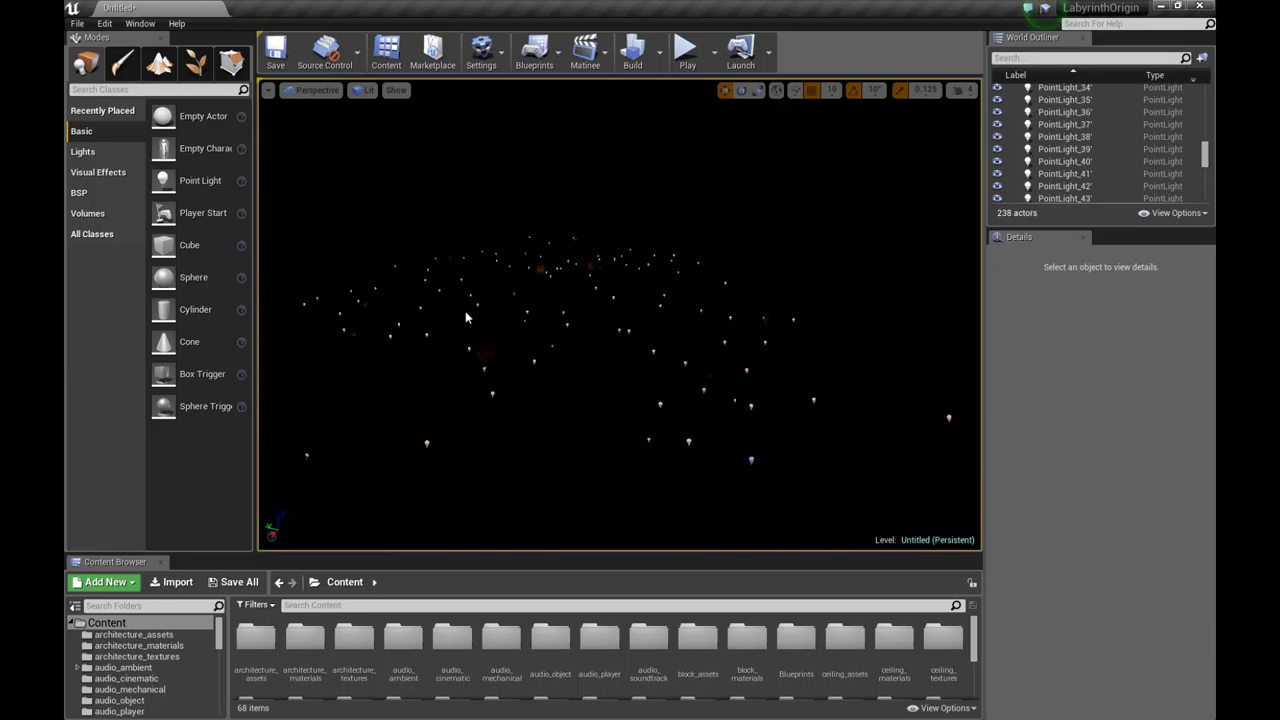
mouse_move(463, 312)
right_down()
mouse_move(494, 342)
mouse_move(373, 283)
mouse_move(472, 294)
right_up()
key(w)
Switch to the UDK To UE4 T3D Tool and close it
key(alt+Tab)
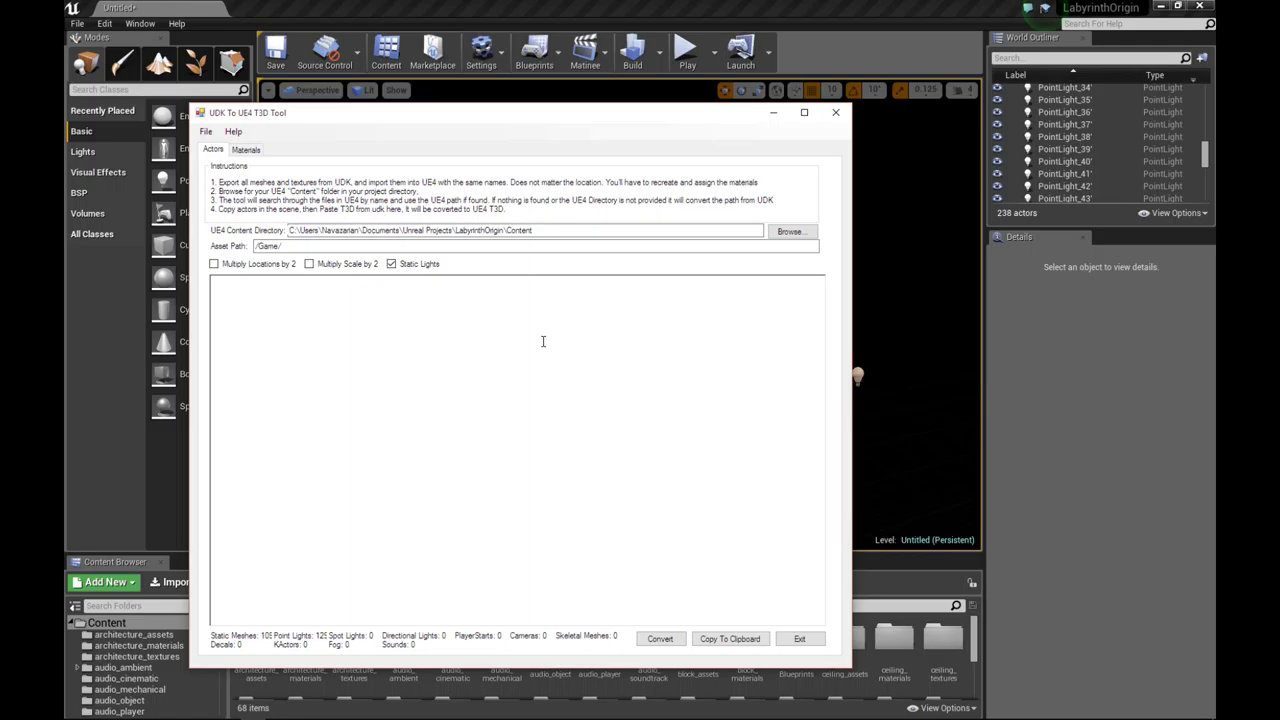
click(474, 325)
click(416, 316)
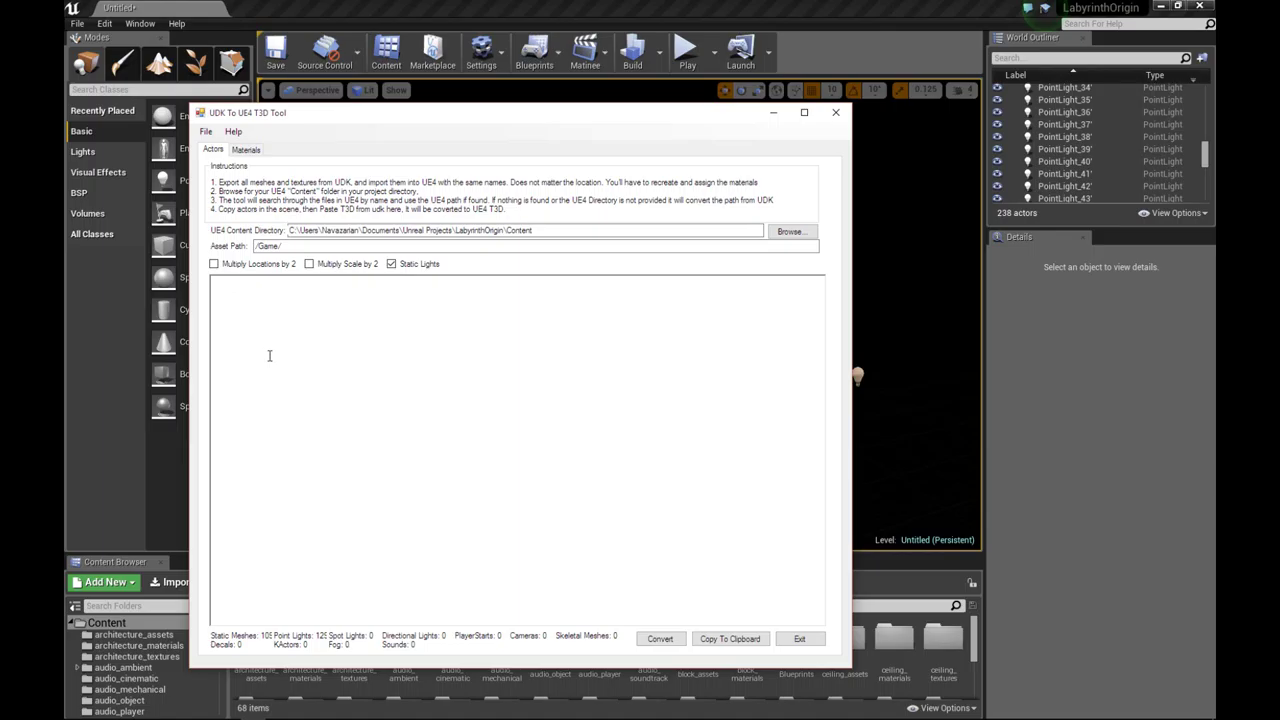
click(836, 116)
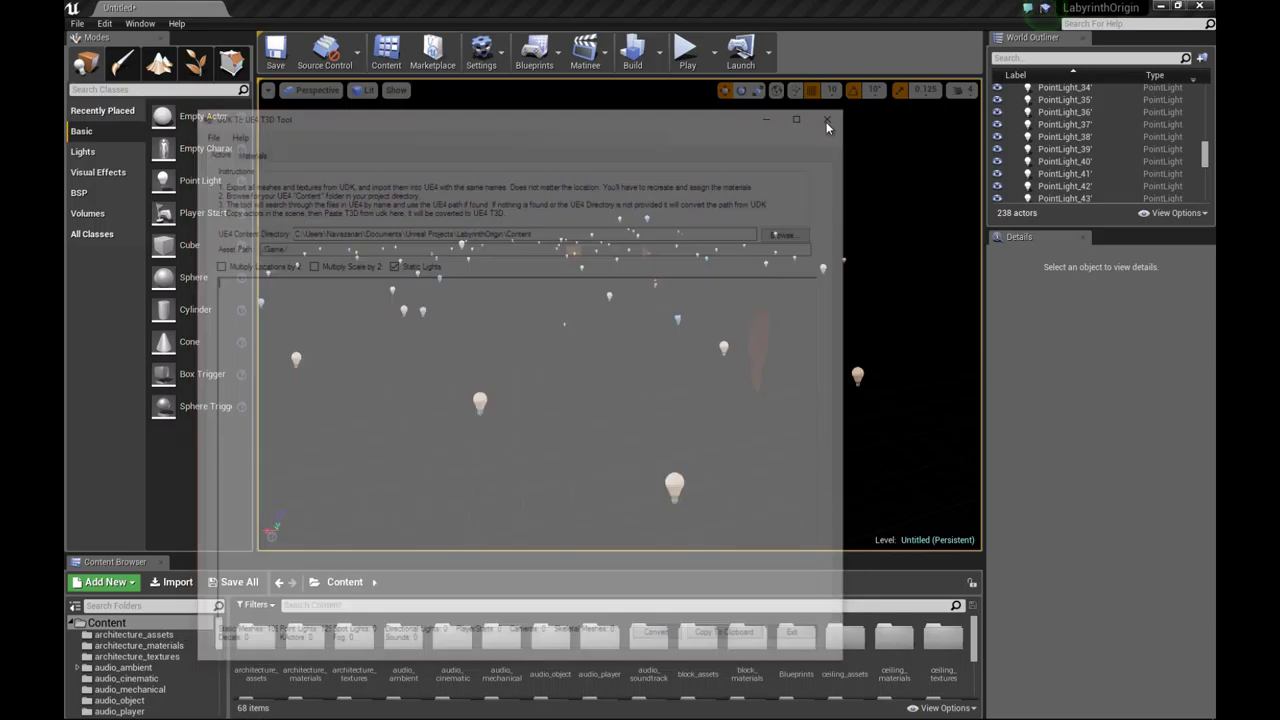
Switch to Google Chrome and read the T3D conversion instructions on the matt3d.byethost31.com page
key(alt+Tab)
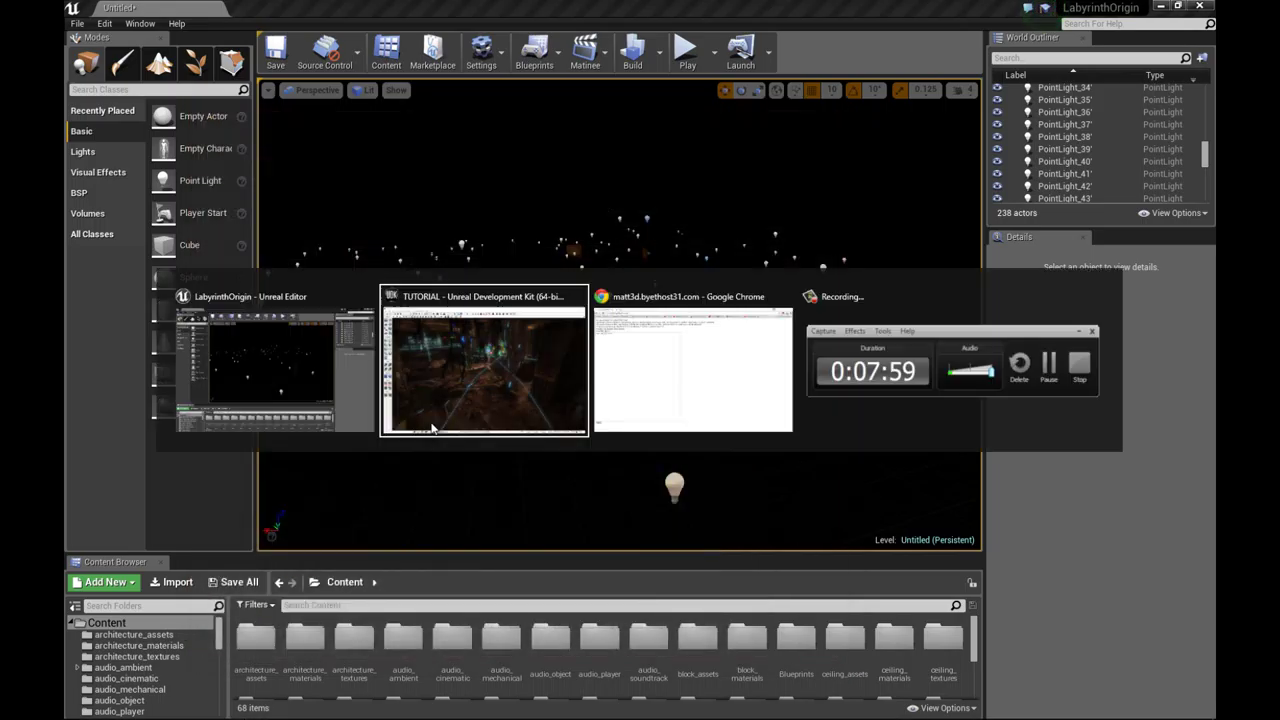
key(alt+Tab)
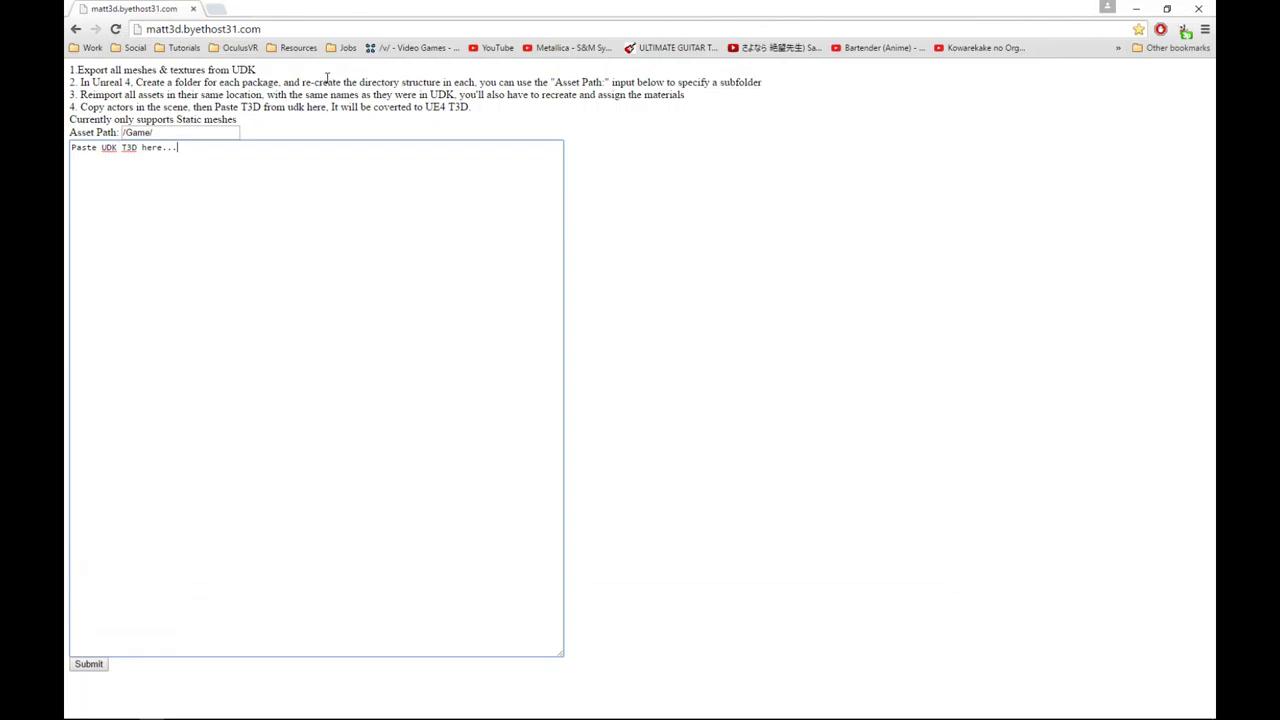
Switch to the TUTORIAL level in Unreal Development Kit, select PointLight_73 and examine the corridor around it
key(alt+Tab)
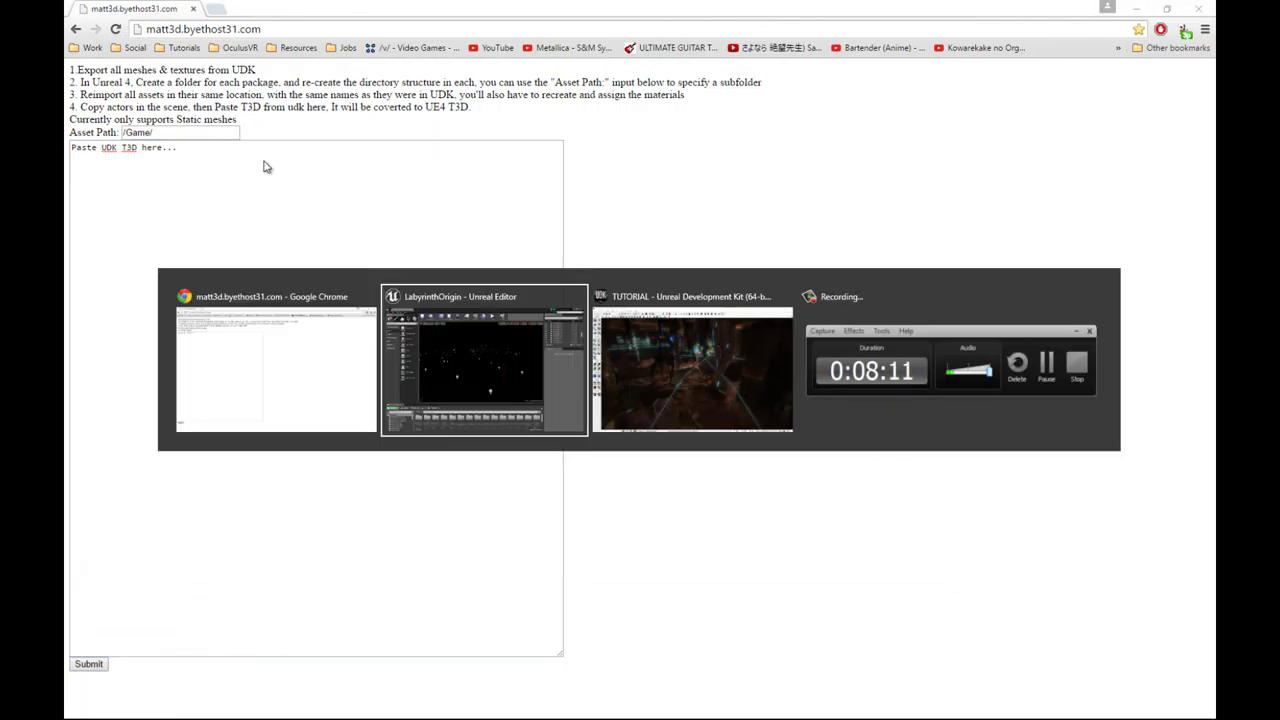
key(alt+Tab)
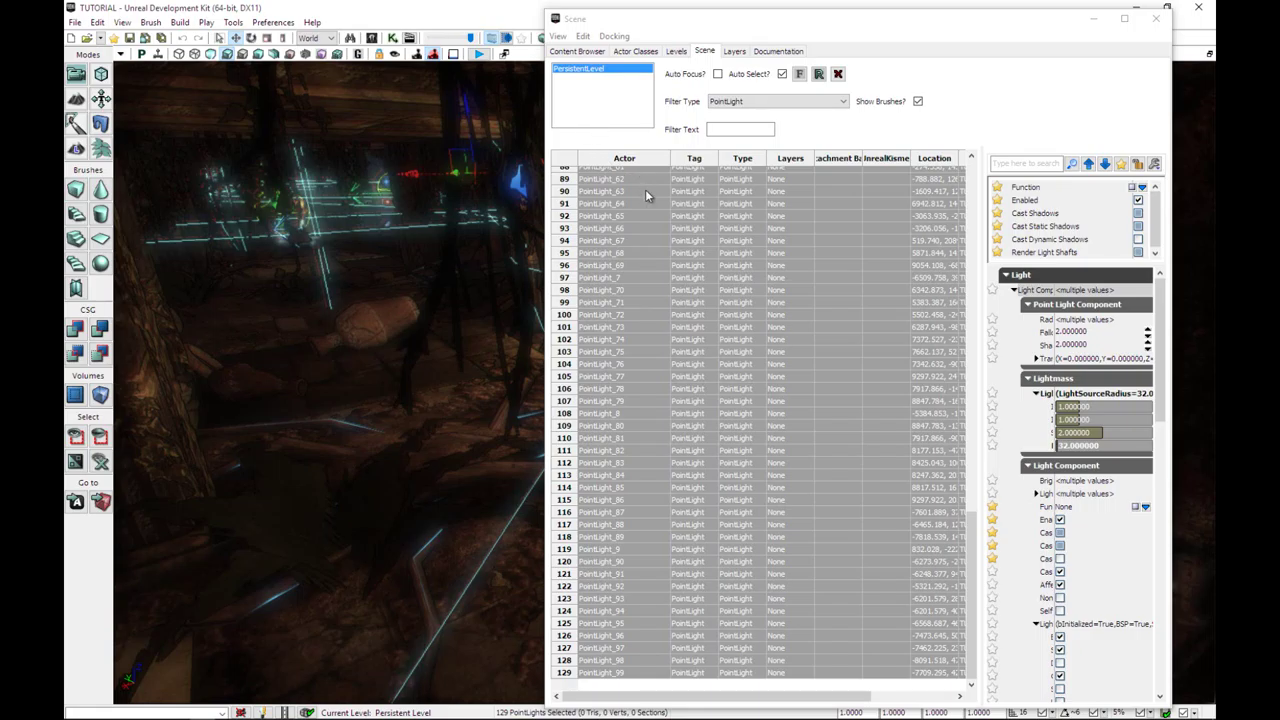
click(640, 327)
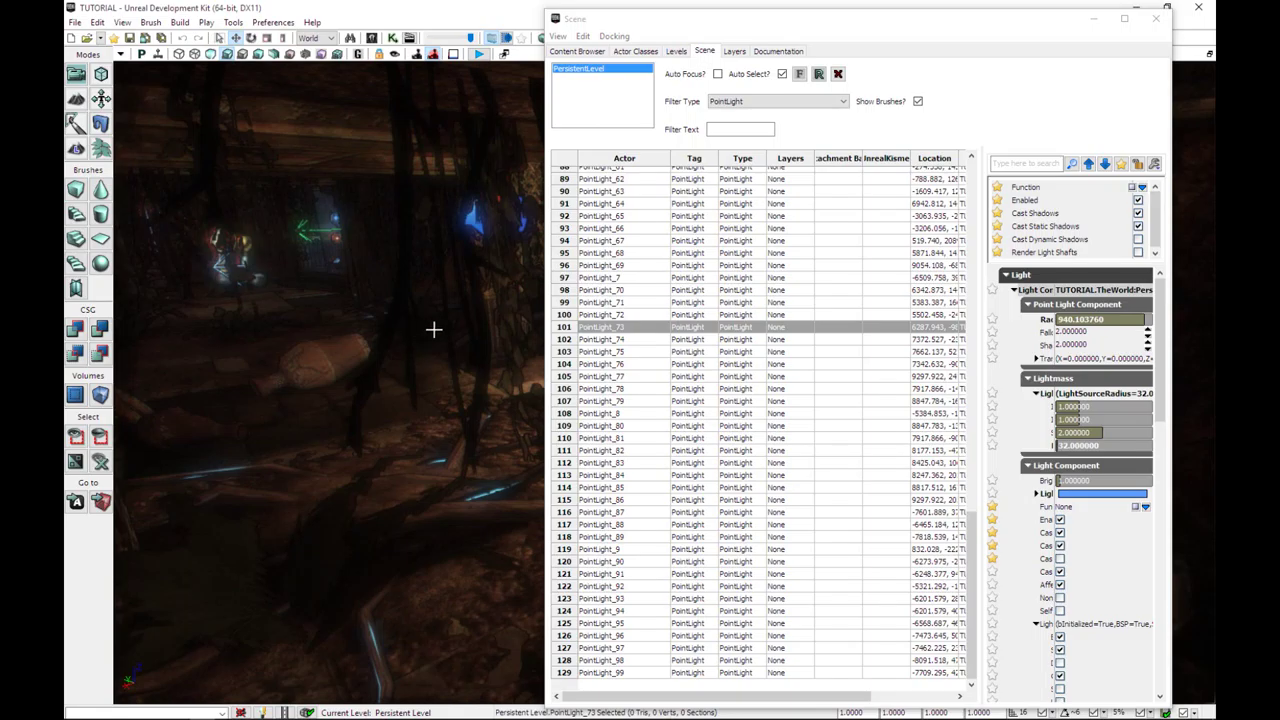
right_drag(437, 338, 437, 356)
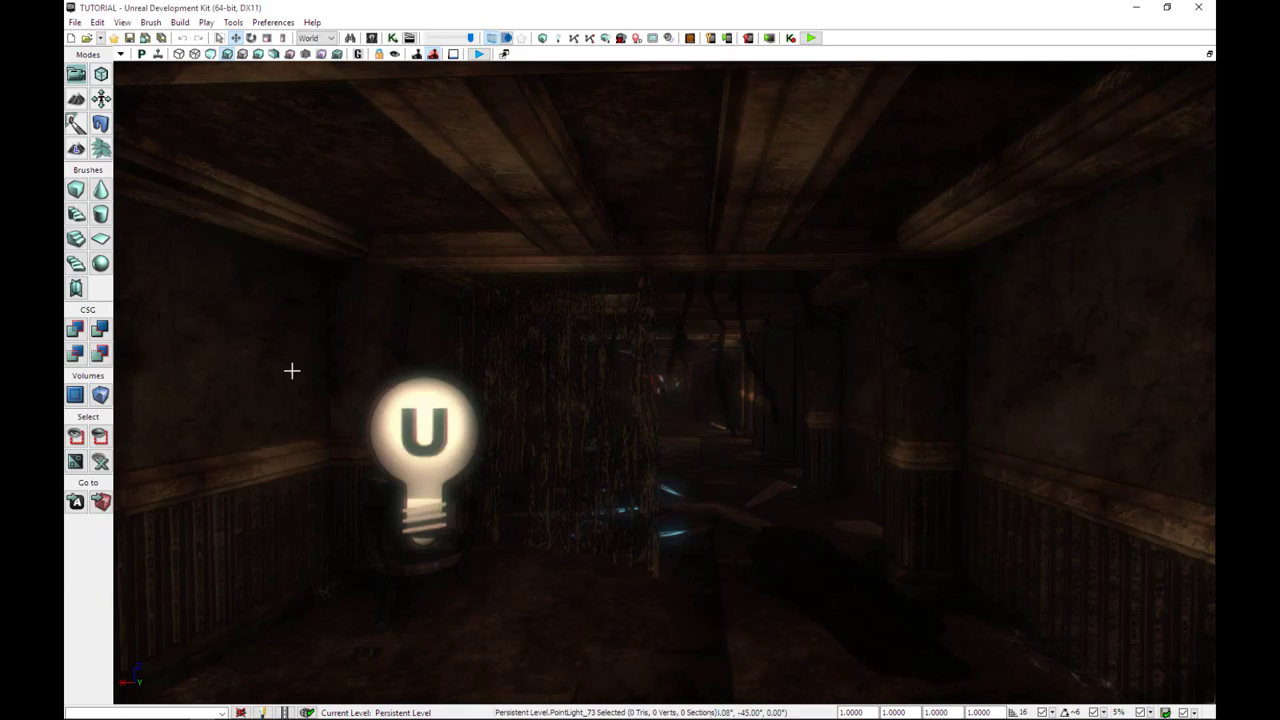
right_drag(292, 371, 697, 386)
Delete the pillar mesh beside the corridor wall and undo the deletion
click(691, 375)
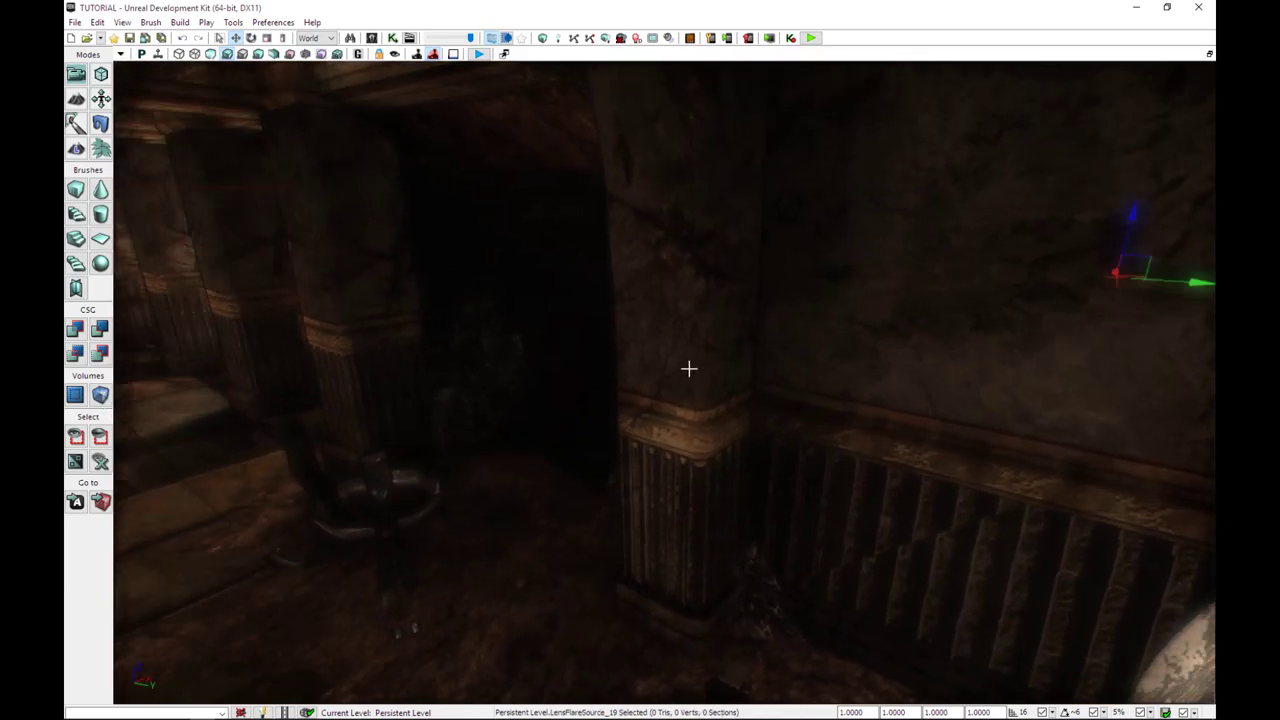
key(g)
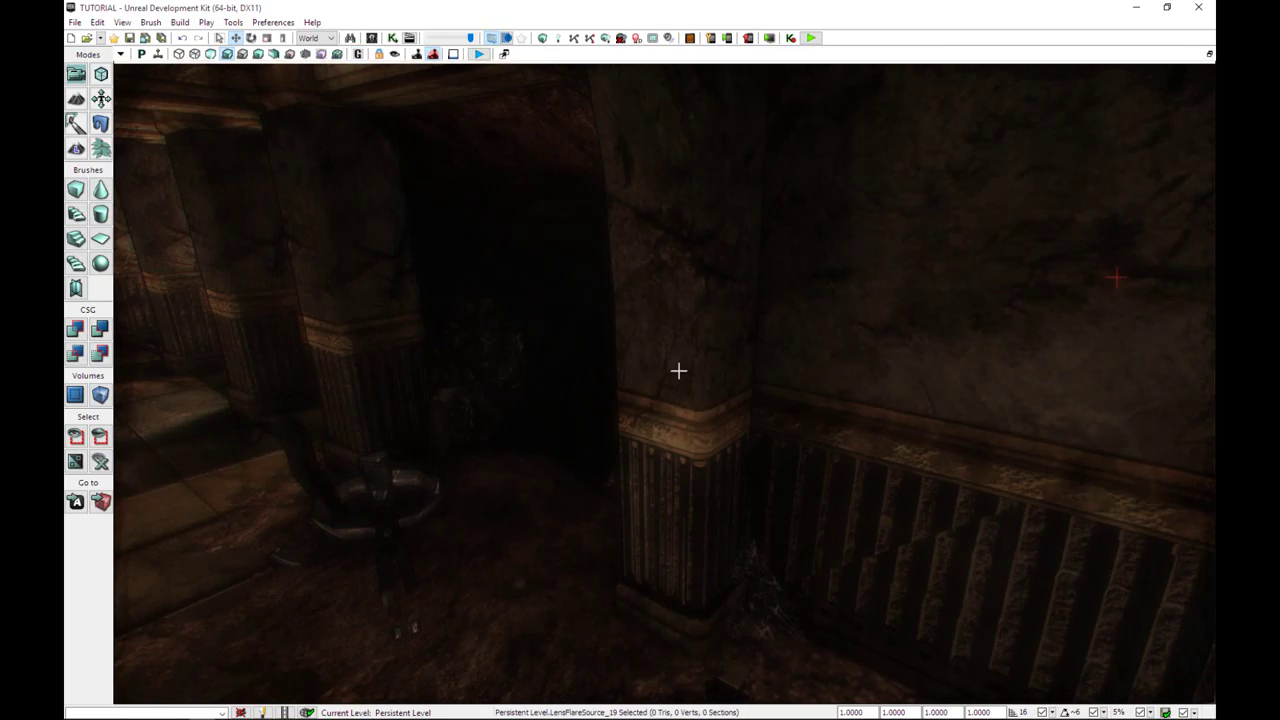
key(g)
click(726, 357)
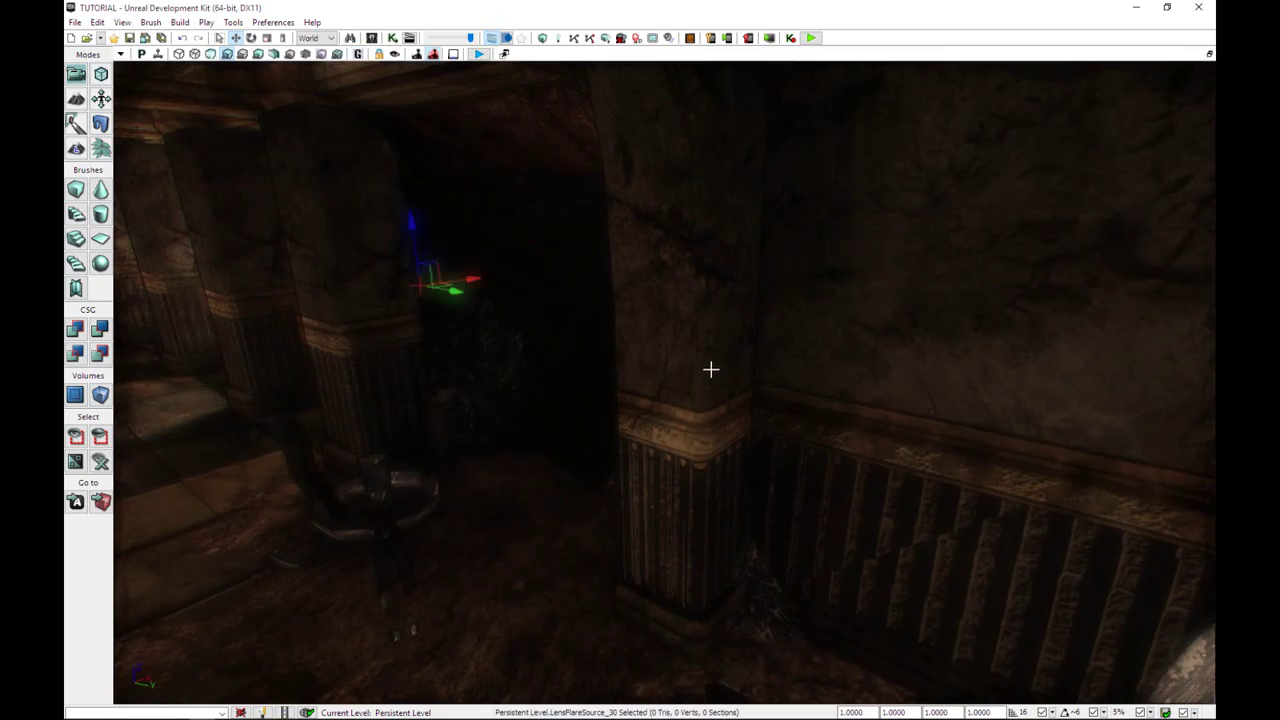
key(Escape)
click(705, 373)
key(Delete)
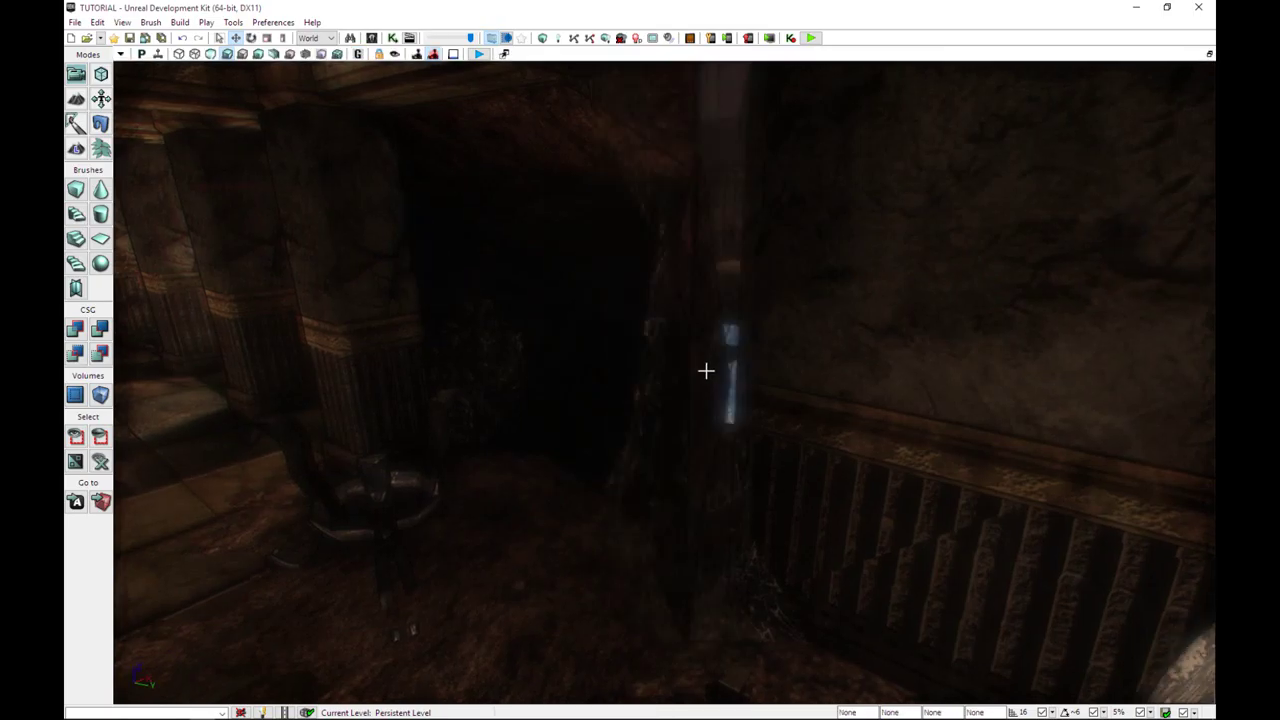
key(ctrl+z)
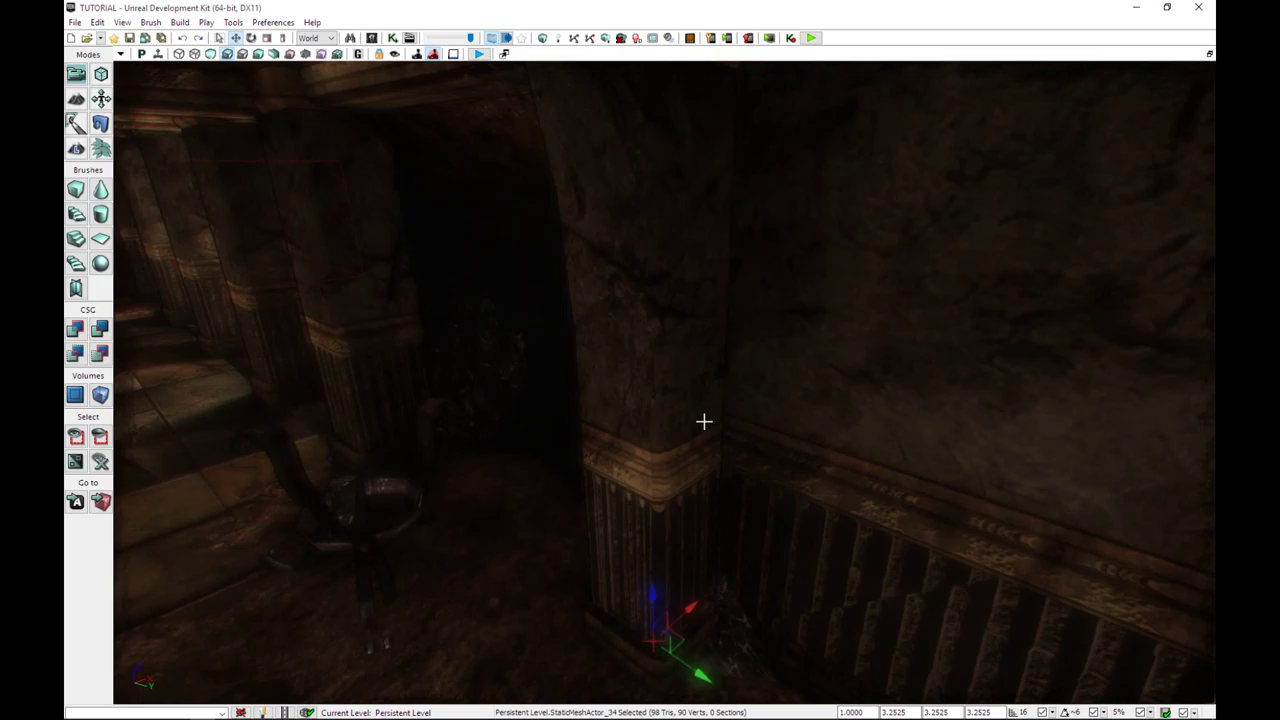
Select all static mesh actors that share the corridor pillar's mesh and locate that mesh in the Content Browser
right_drag(704, 421, 734, 474)
key(shift+e)
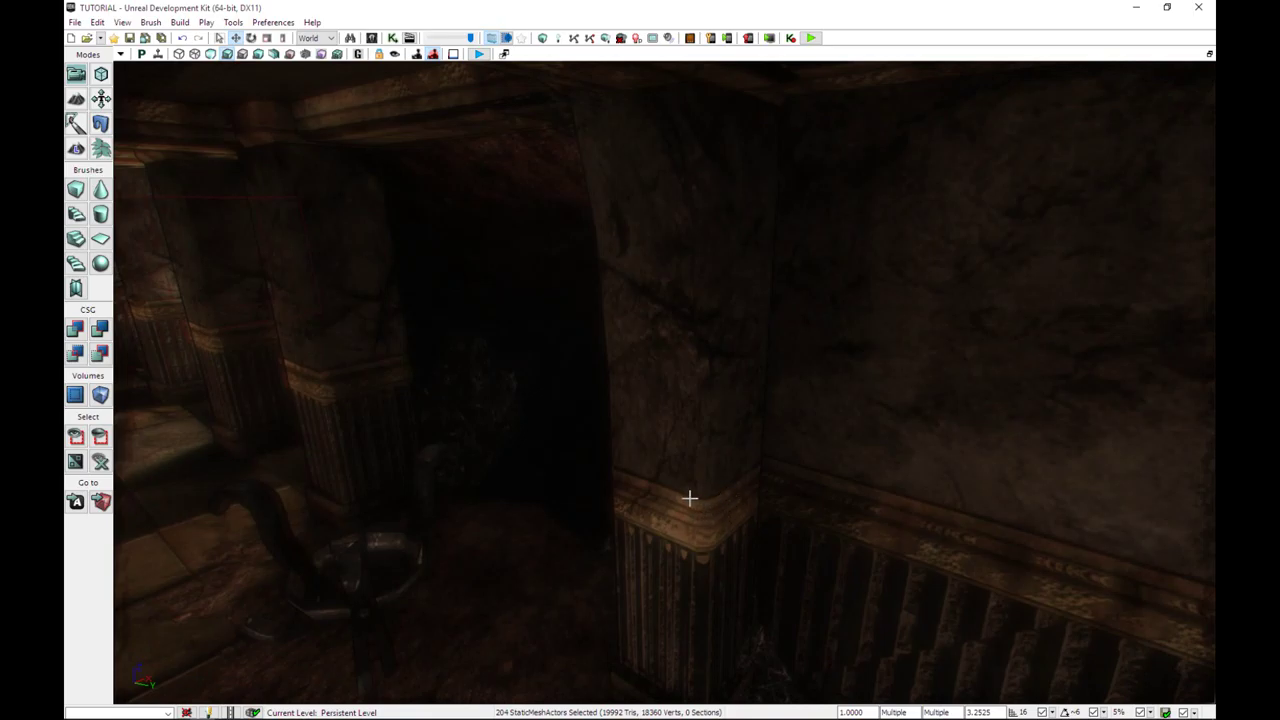
right_click(689, 503)
click(755, 243)
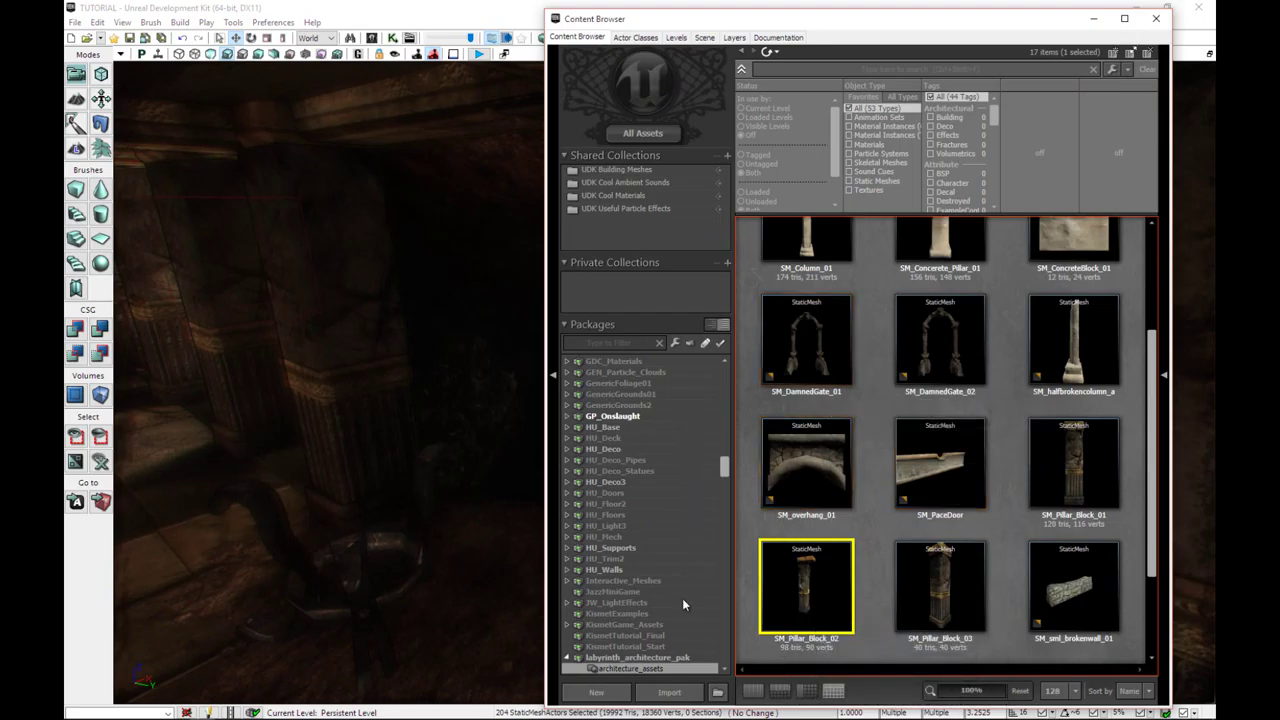
mouse_move(424, 557)
right_down()
mouse_move(394, 547)
mouse_move(406, 554)
right_up()
right_drag(423, 317, 423, 323)
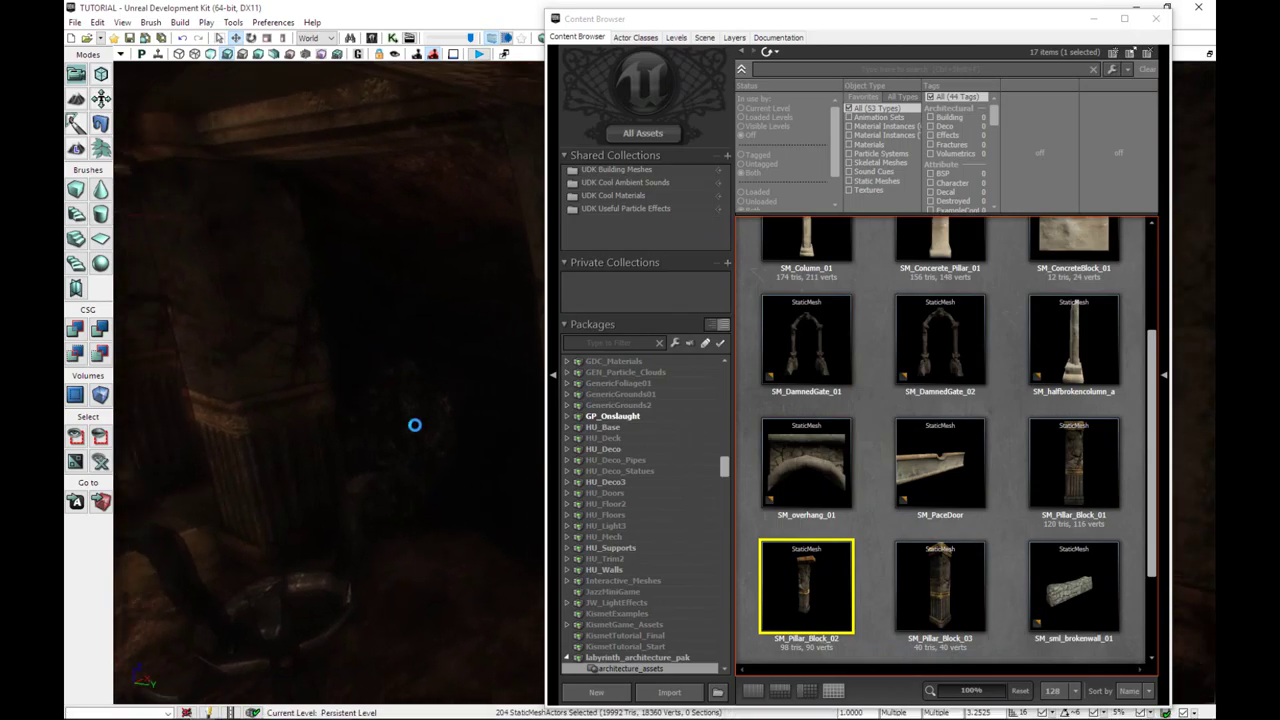
Copy the selected pillar actors, switch to Google Chrome and submit their T3D for conversion on matt3d.byethost31.com
key(alt+Tab)
click(440, 413)
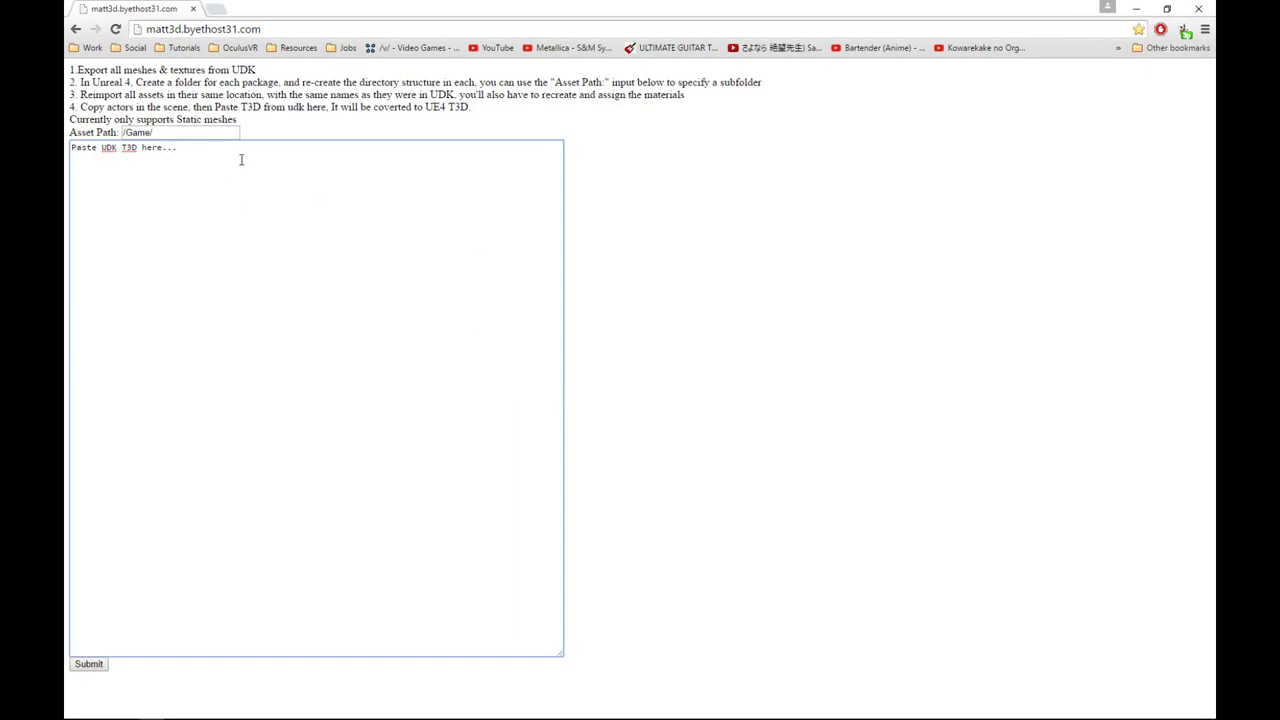
drag(274, 152, 68, 148)
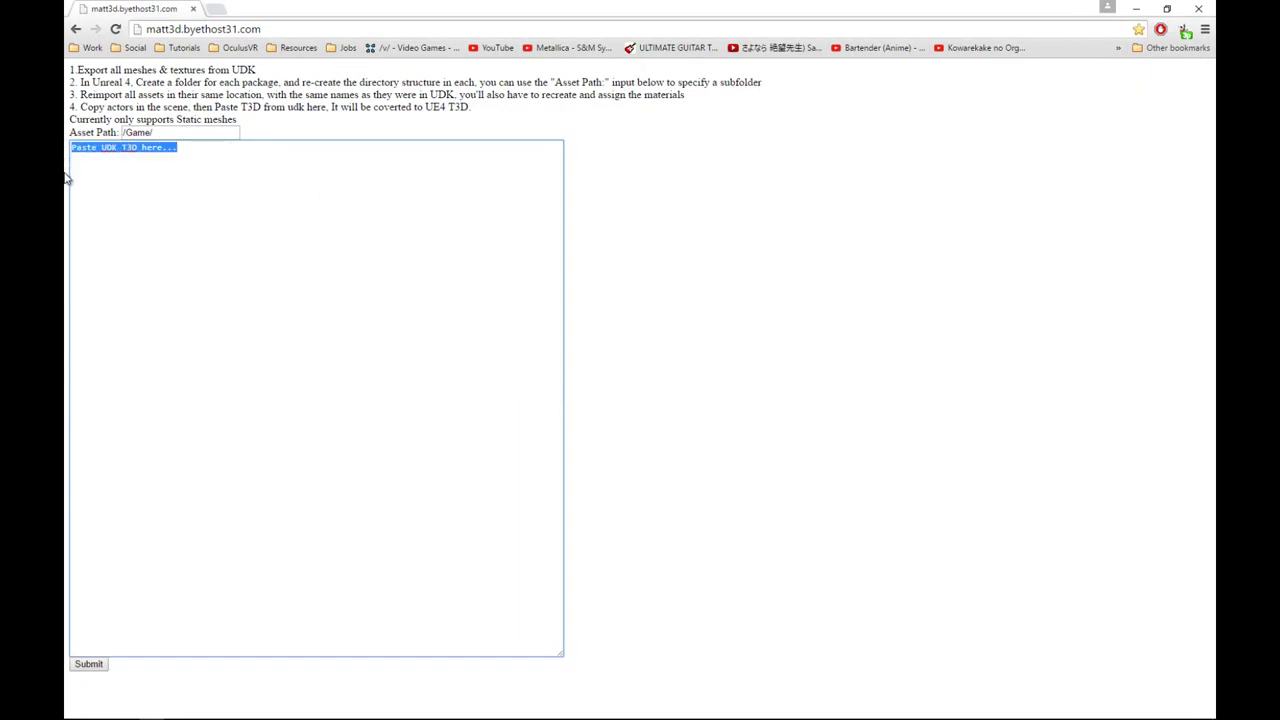
key(ctrl+v)
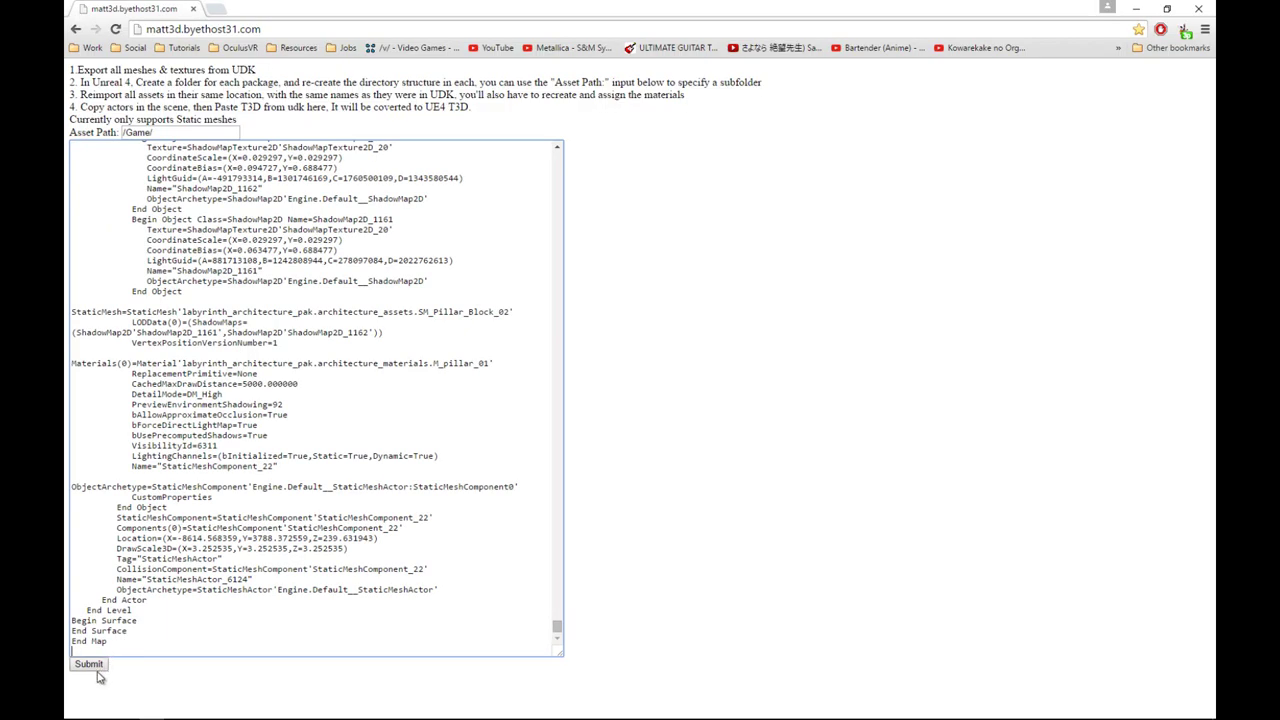
click(89, 664)
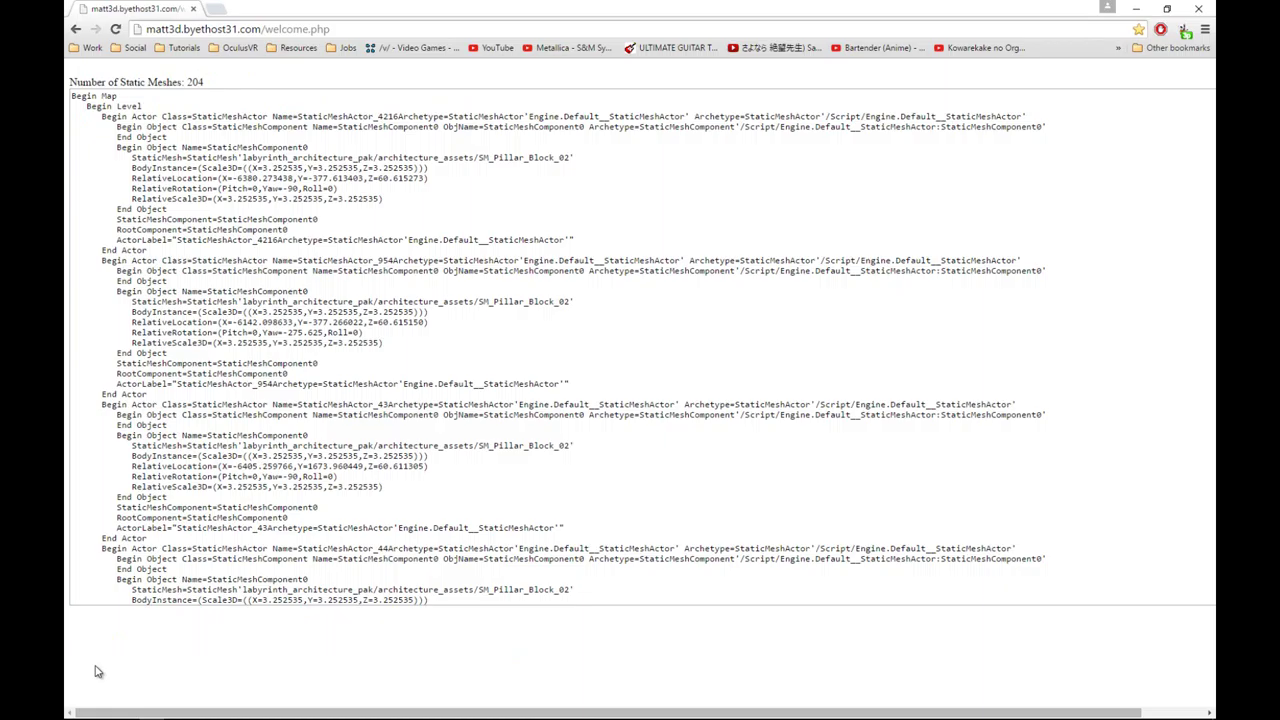
Copy all of the converted T3D text and paste the pillar actors into the LabyrinthOrigin level in Unreal Editor
click(541, 248)
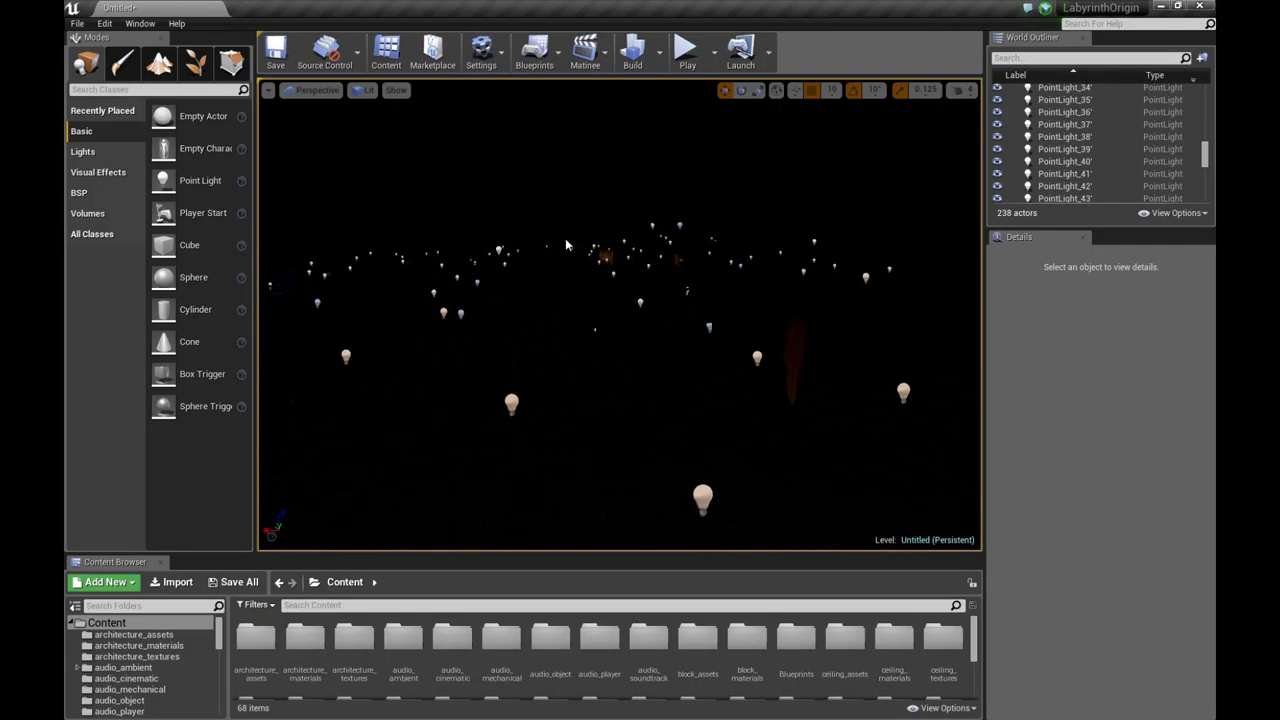
key(ctrl+v)
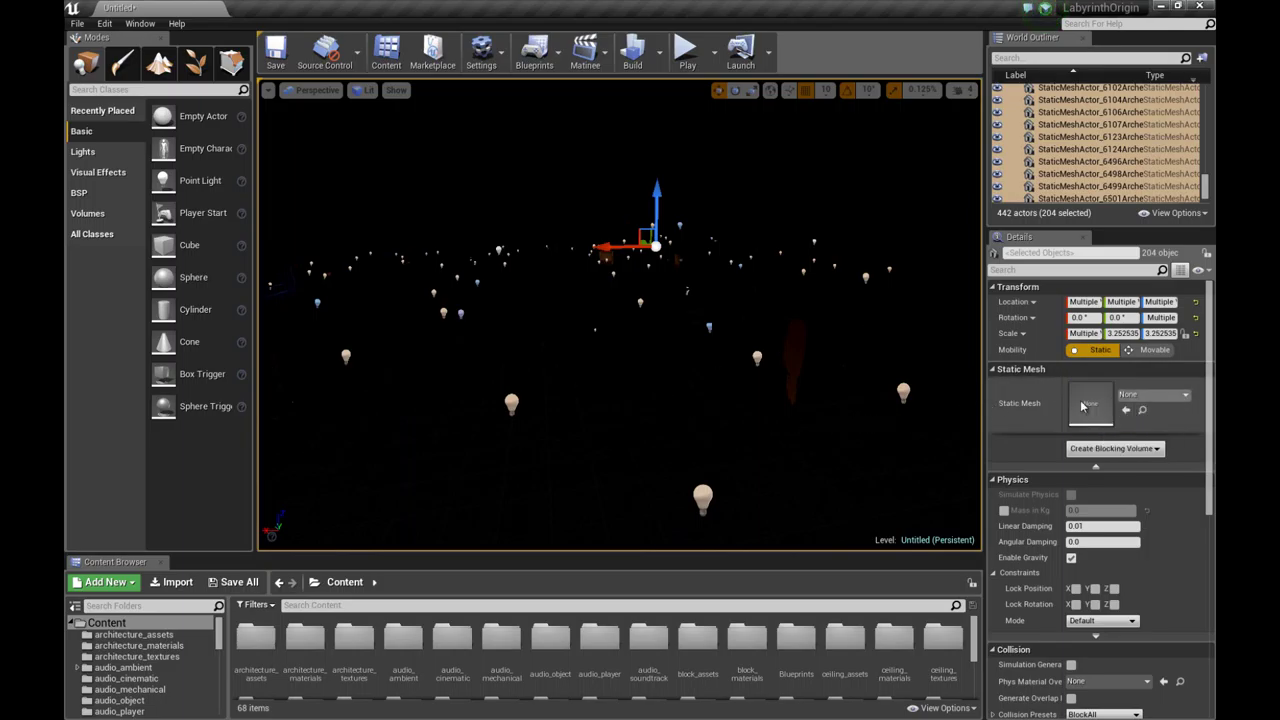
Check the highlighted pillar mesh's name in the Unreal Development Kit Content Browser and return to the LabyrinthOrigin project
key(alt+Tab)
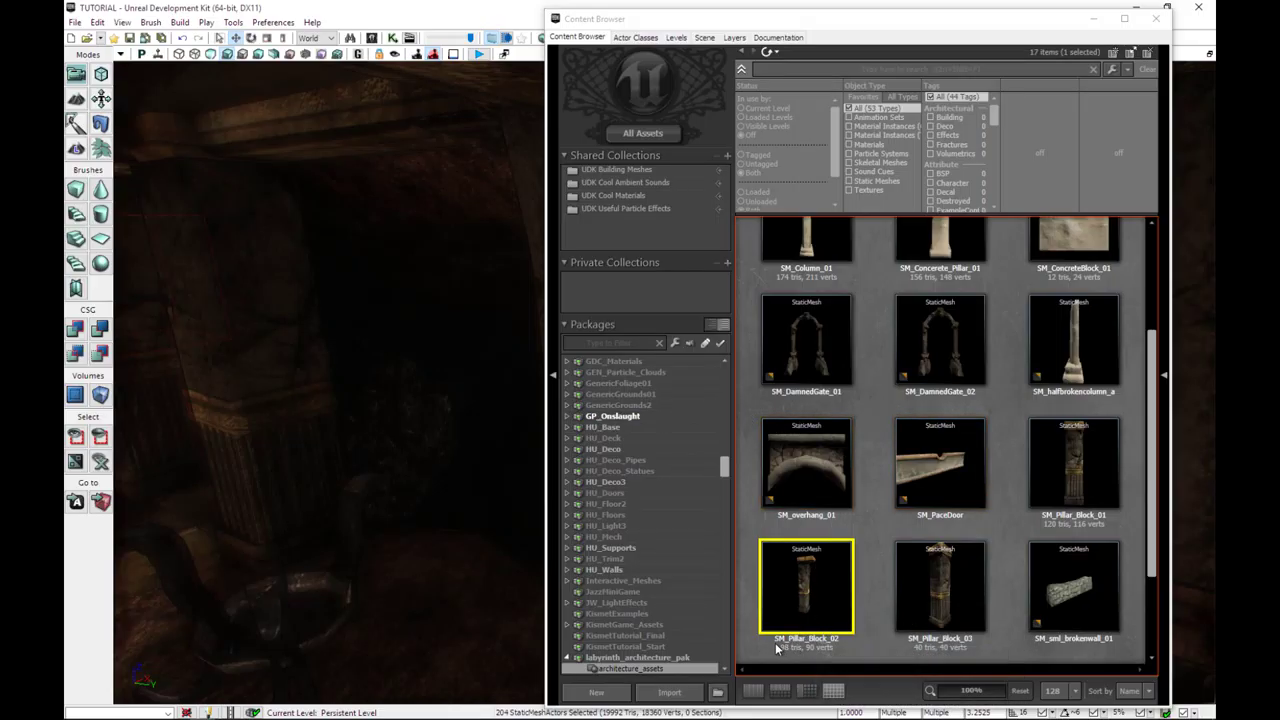
key(alt+Tab)
key(alt+Tab)
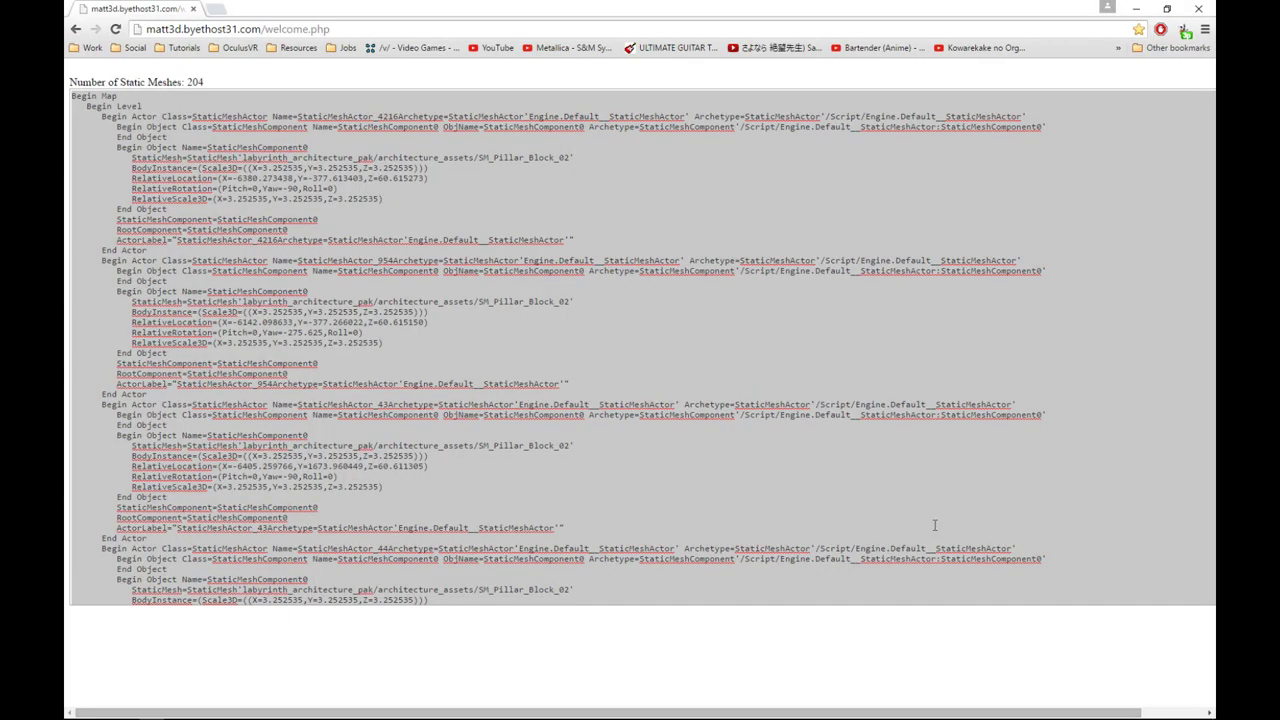
key(alt+Tab)
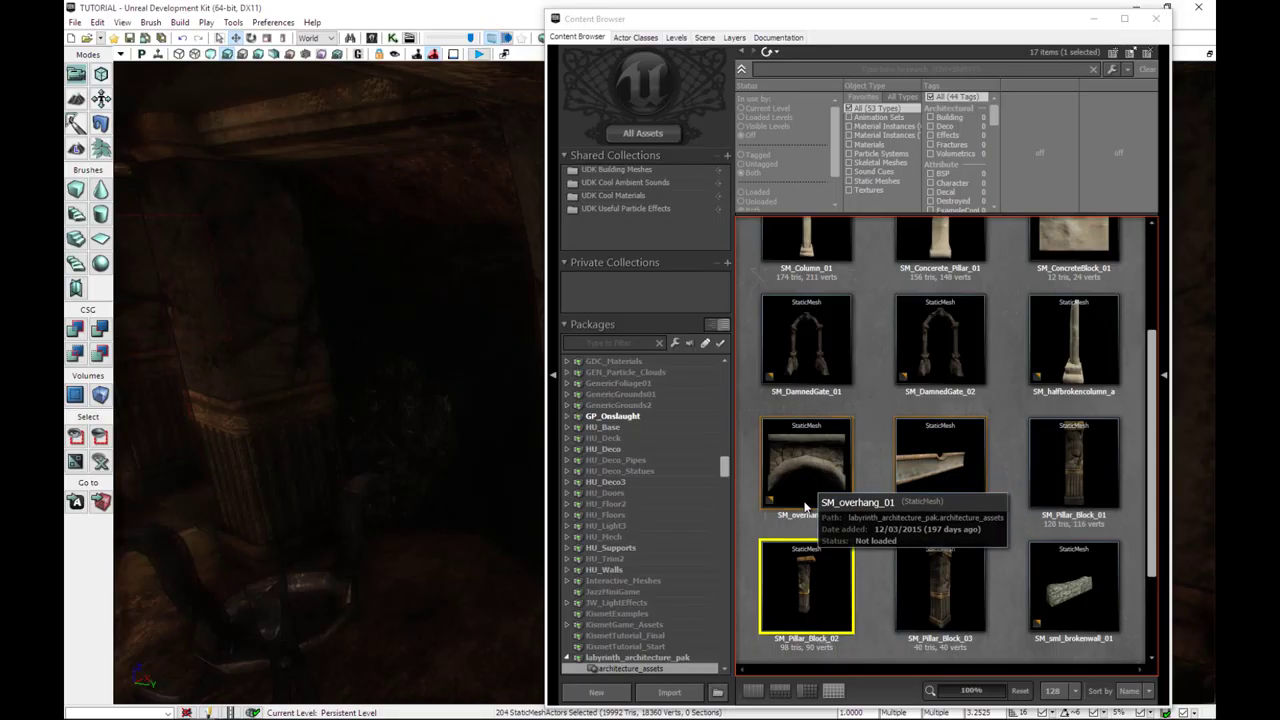
key(alt+Tab)
key(alt+Tab)
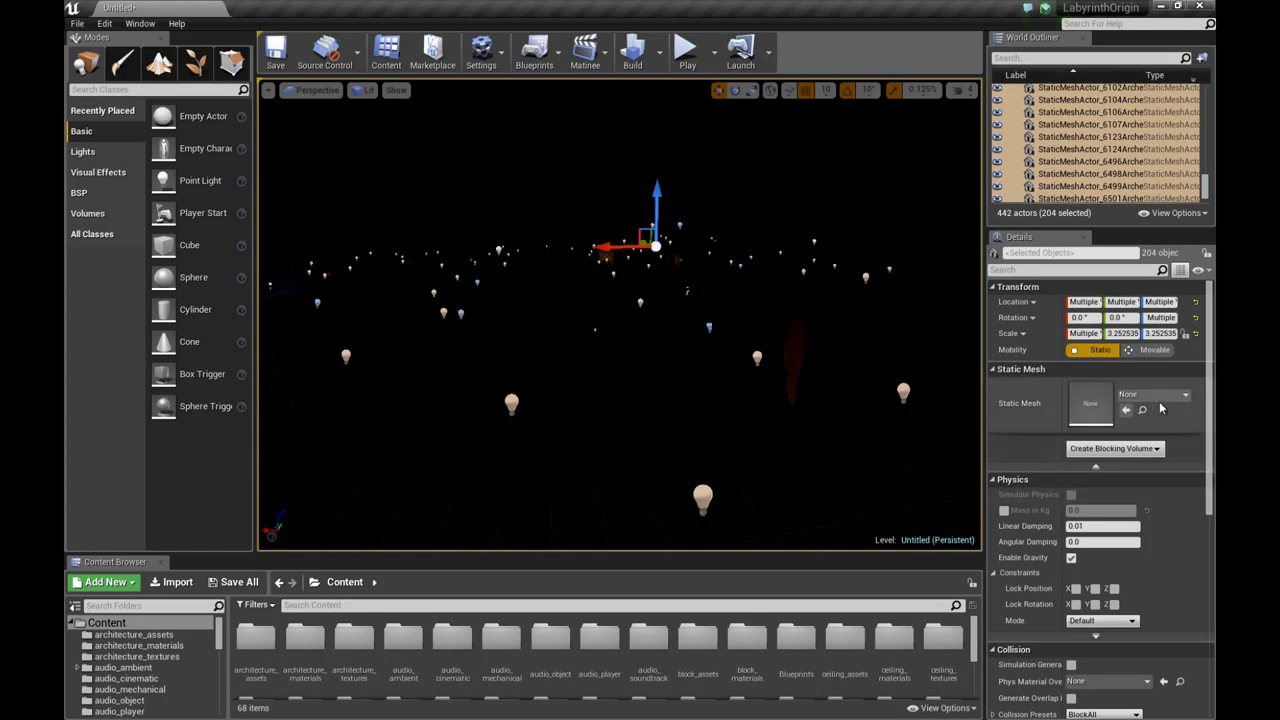
Search the static meshes for PILLAR and assign SM_Pillar_Block_02 to all the pasted actors
click(1170, 396)
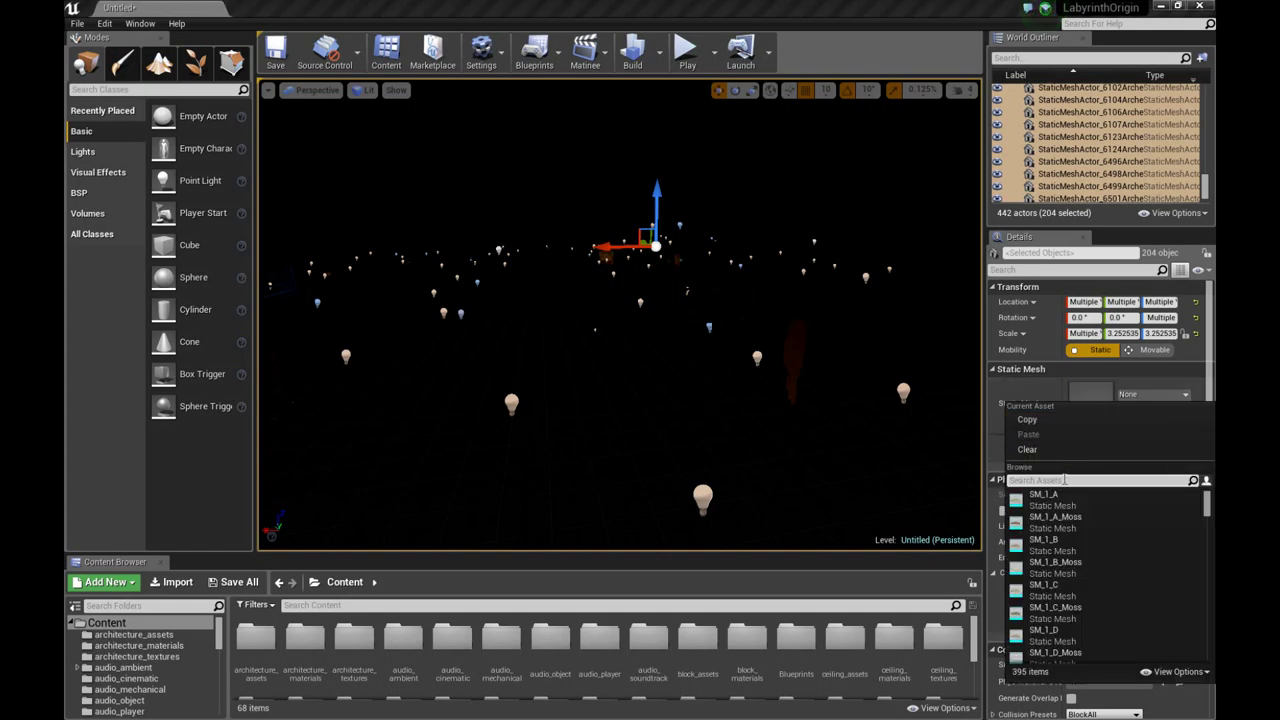
text(S)
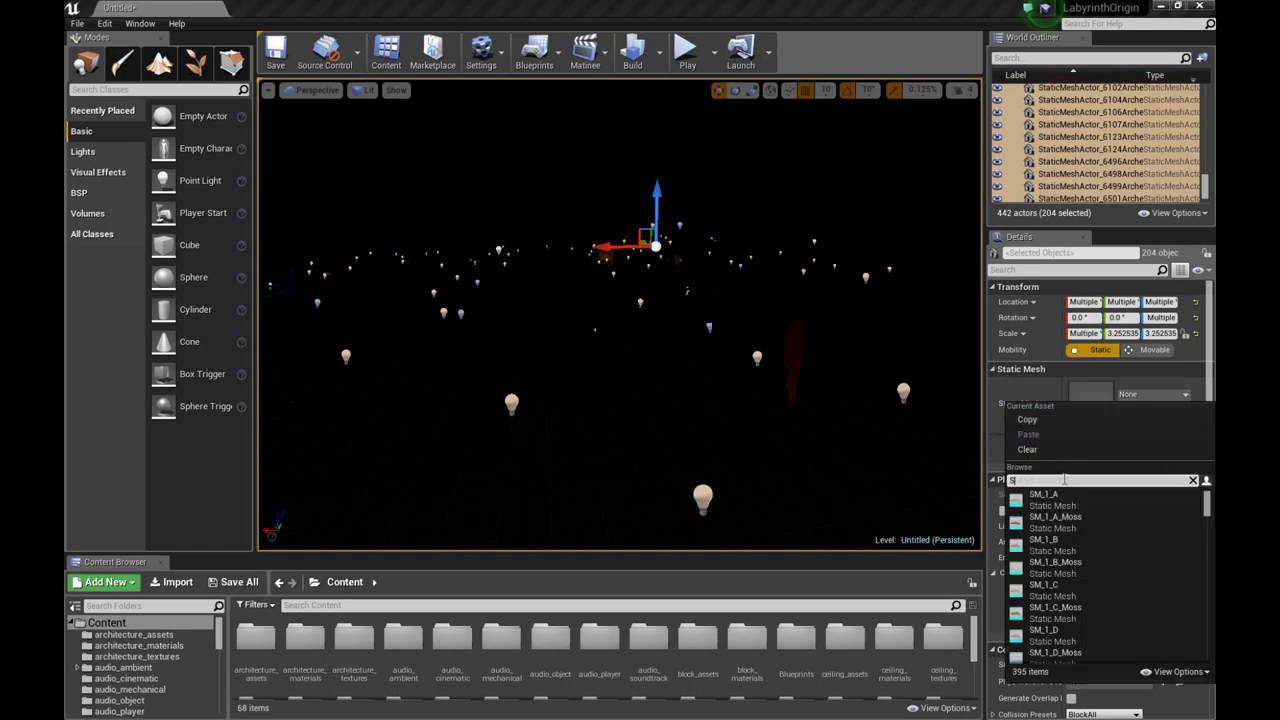
text(M)
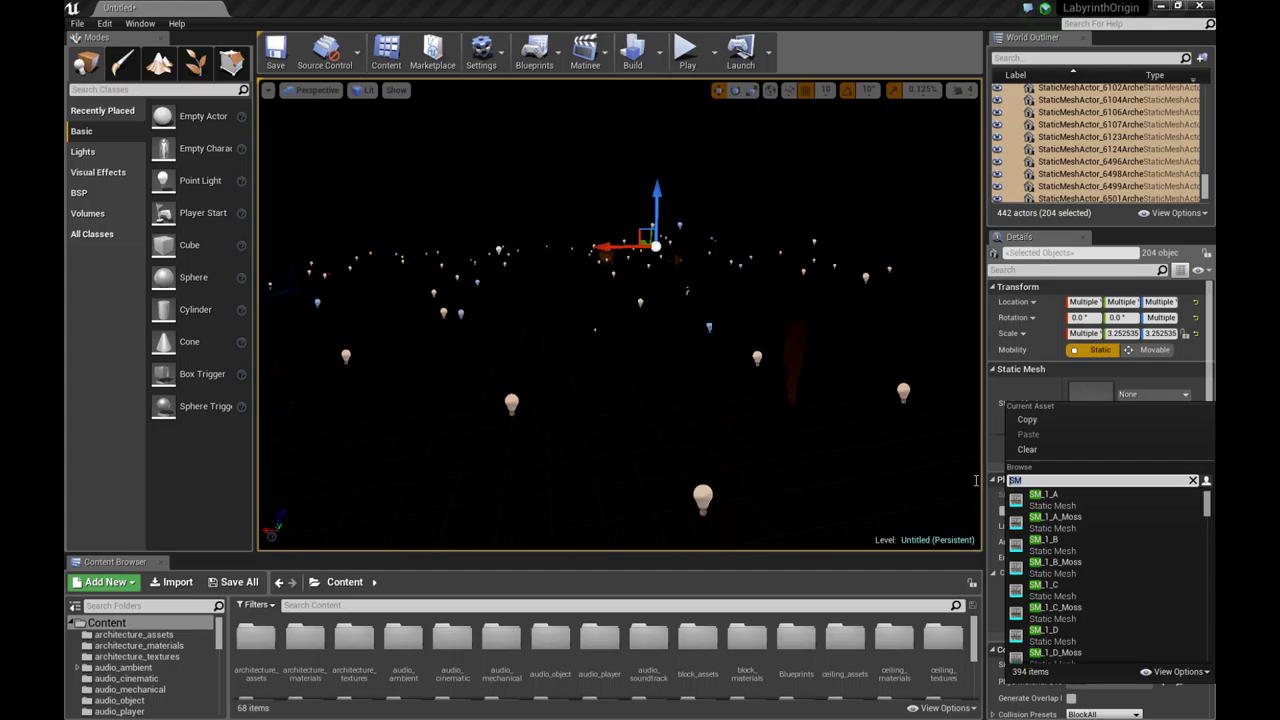
text(P)
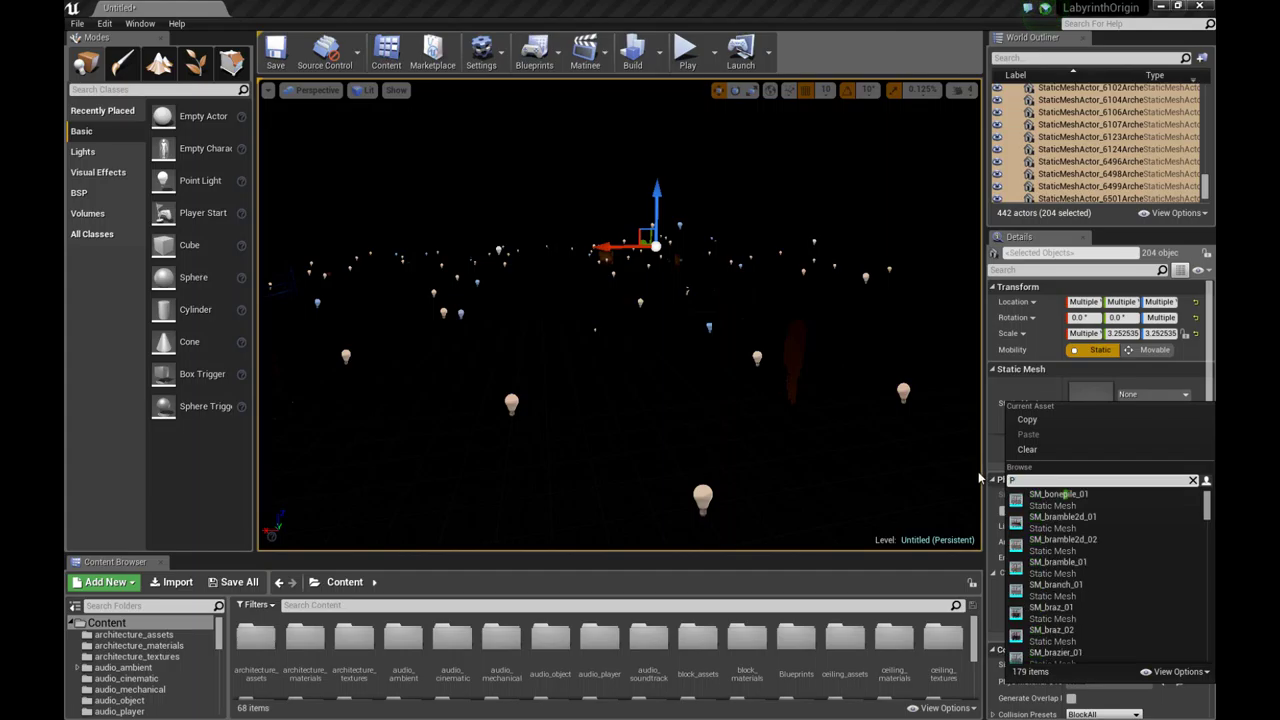
text(ILLAR)
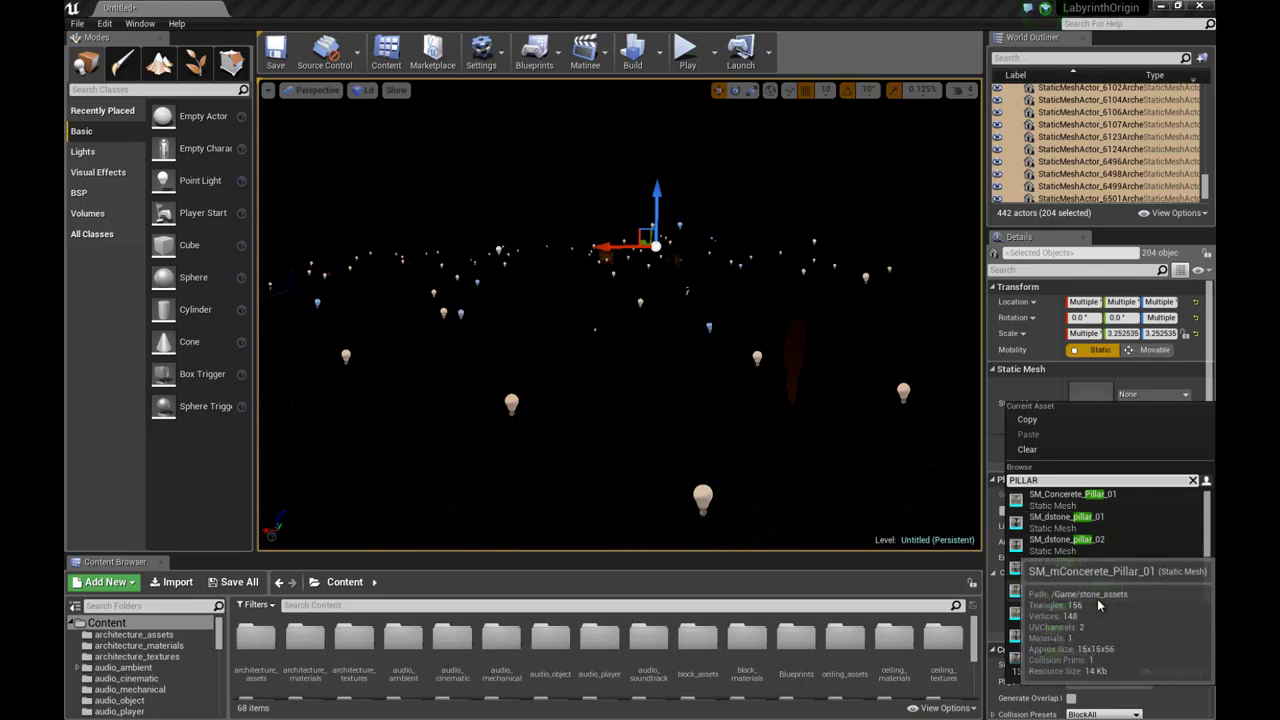
scroll(1110, 556, down, 1)
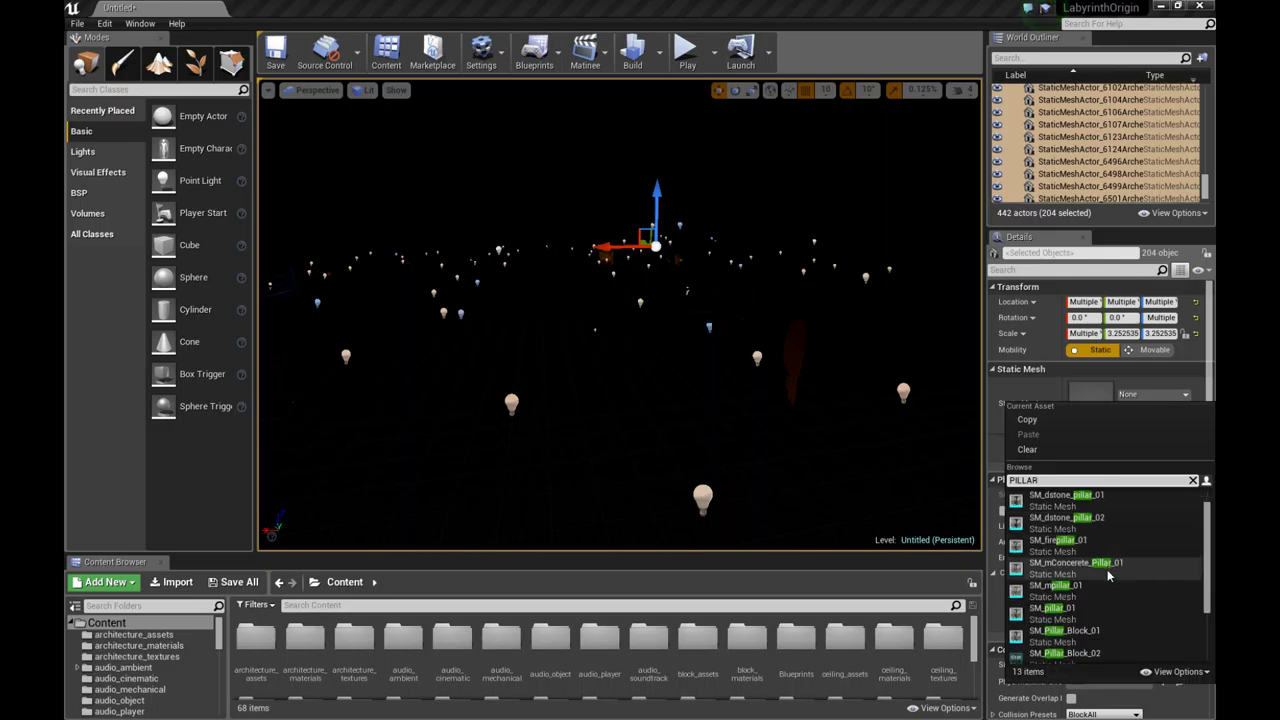
click(1103, 647)
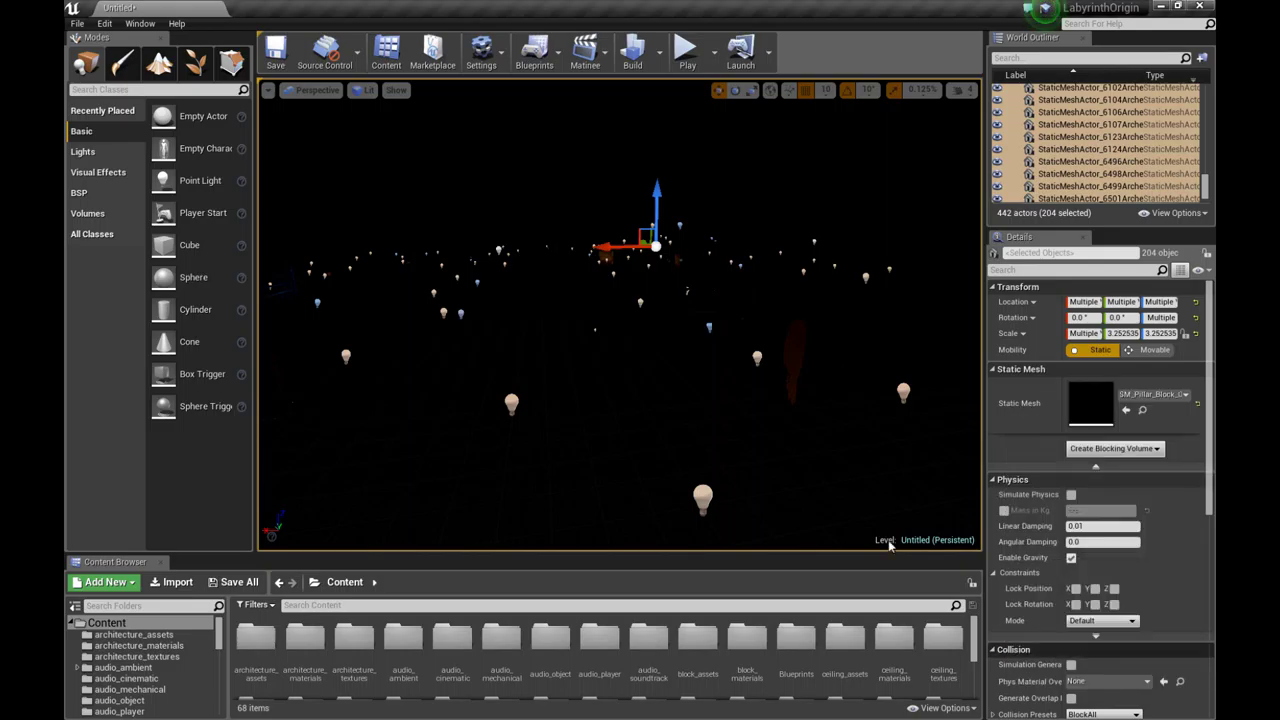
Deselect the pasted actors and examine the pillars' placement among the point lights
click(609, 443)
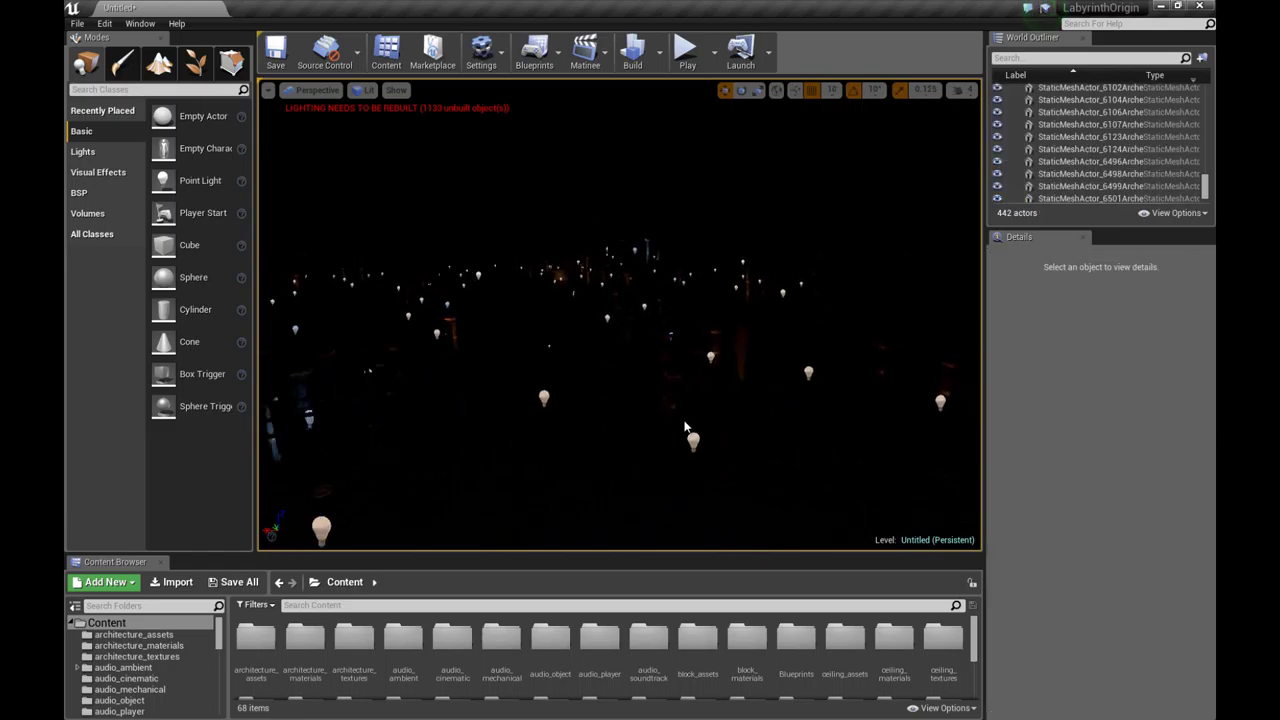
right_drag(685, 420, 689, 419)
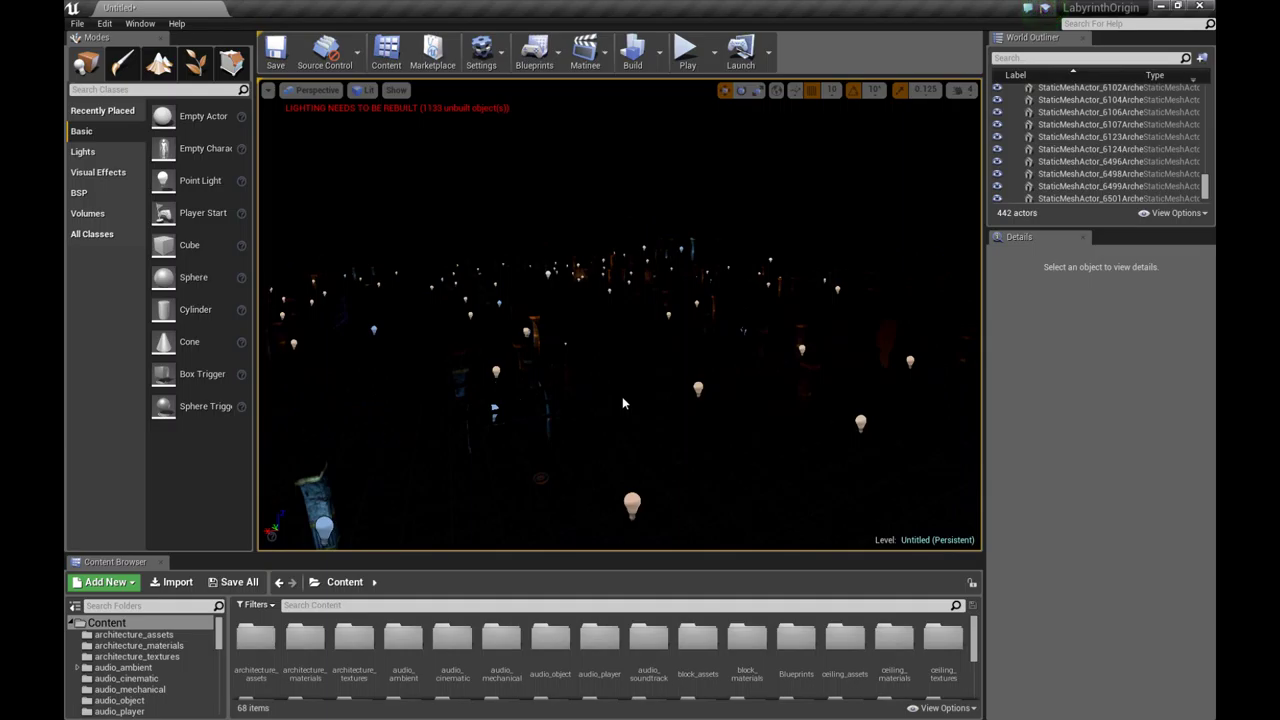
right_drag(663, 391, 667, 423)
drag(668, 430, 657, 386)
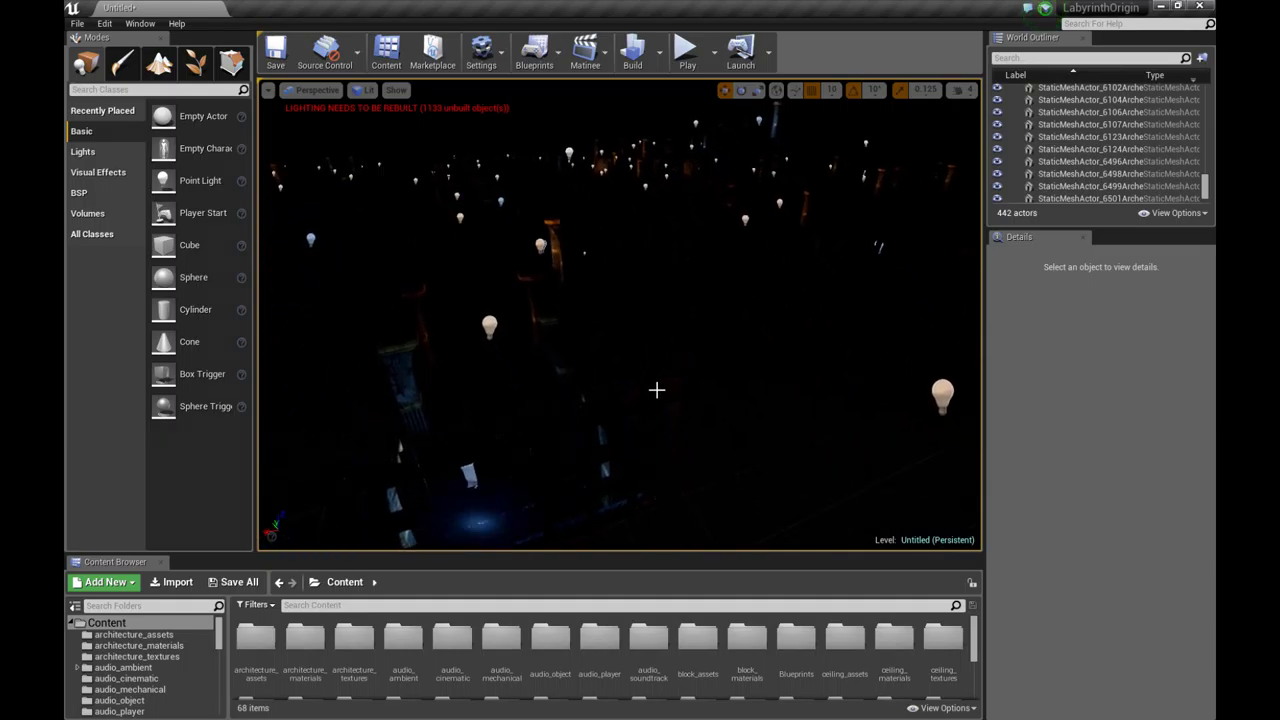
Switch to the TUTORIAL level in Unreal Development Kit, close the Content Browser and examine the corridor and staircase
key(alt+Tab)
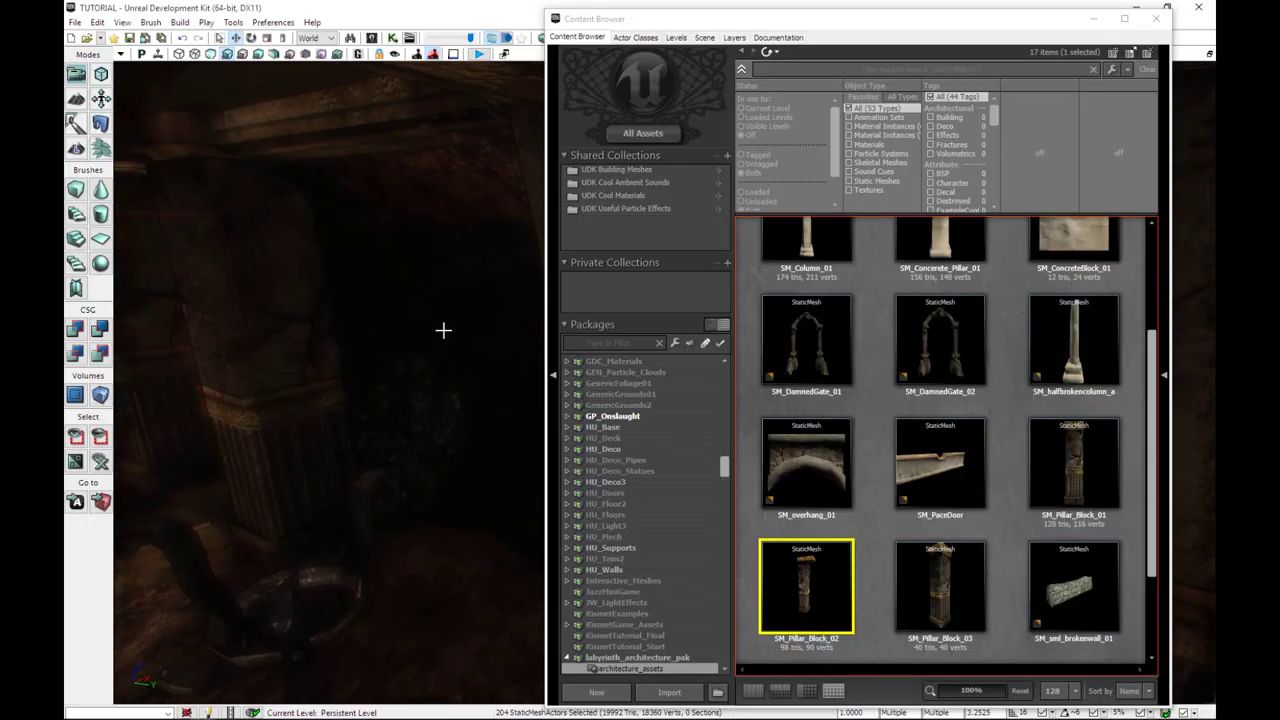
right_drag(428, 334, 441, 360)
drag(441, 360, 440, 350)
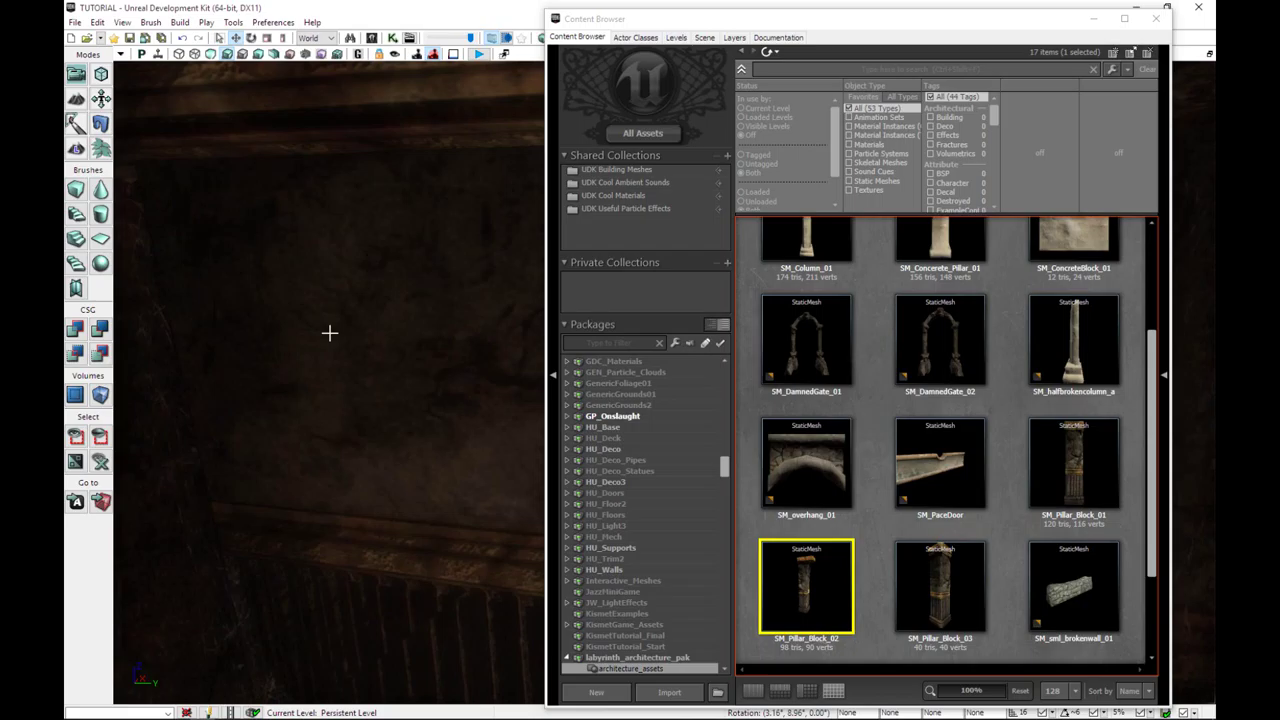
drag(329, 331, 443, 337)
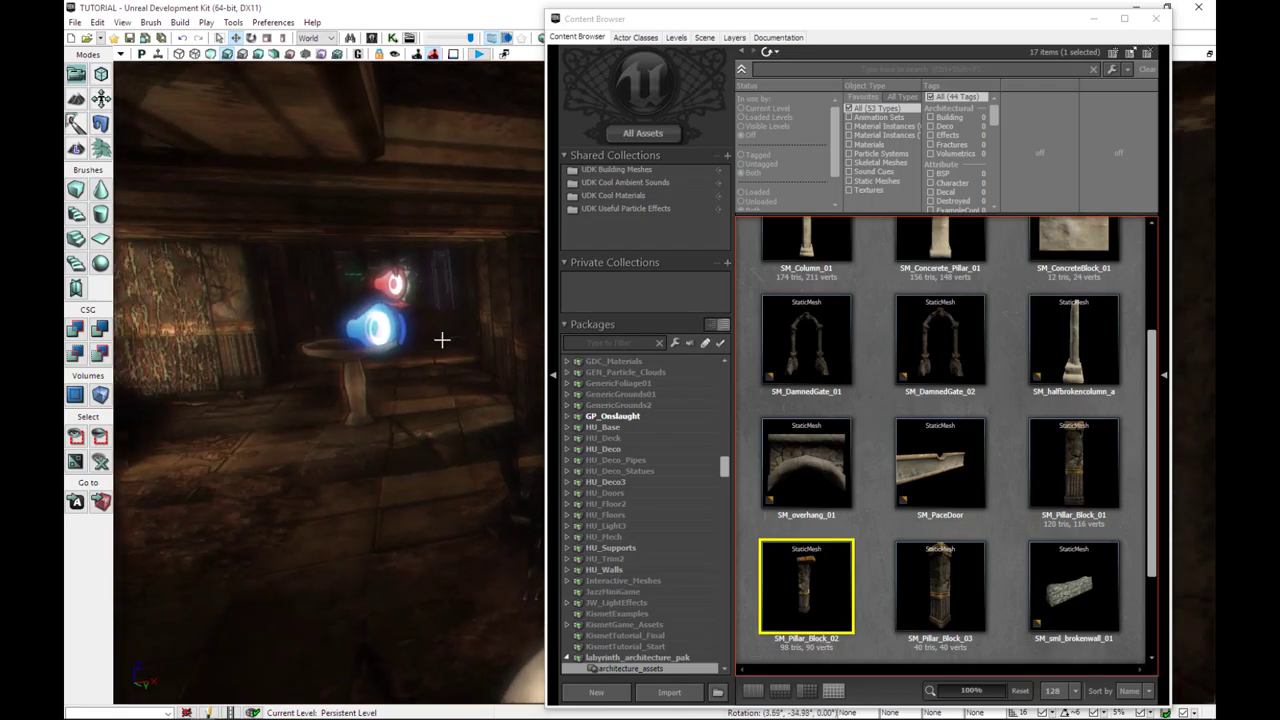
click(1156, 19)
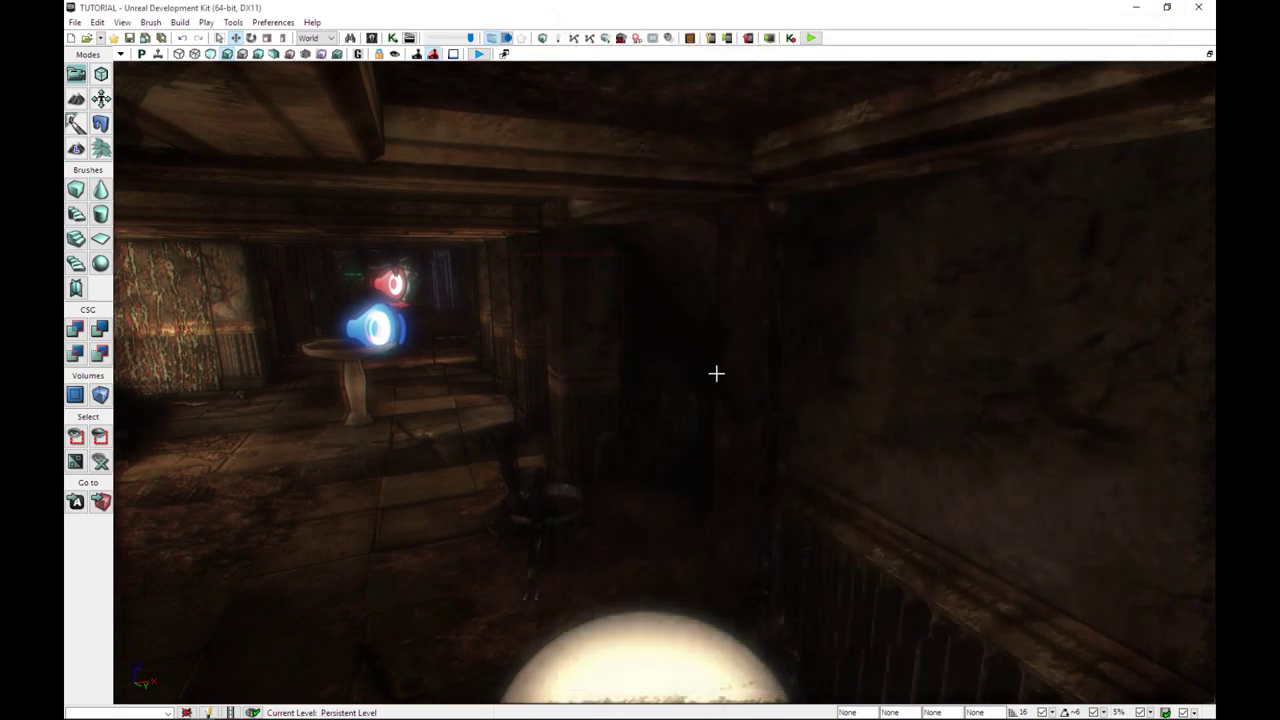
drag(714, 371, 274, 320)
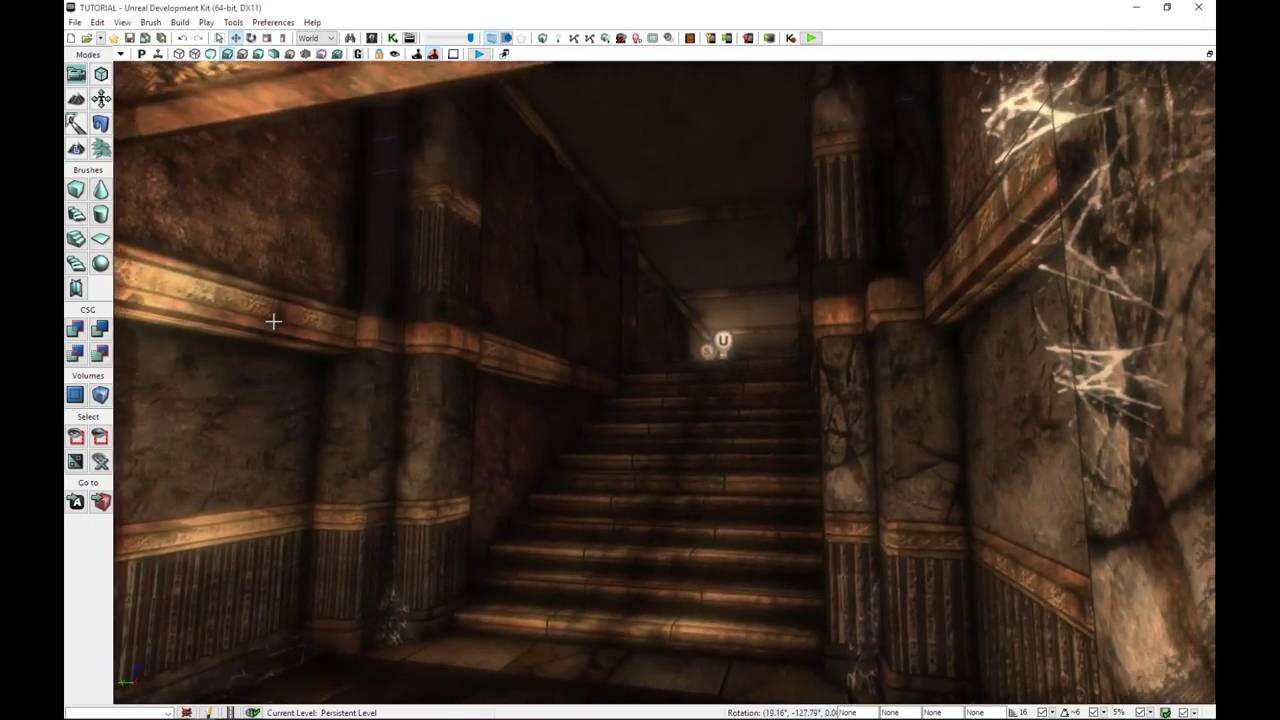